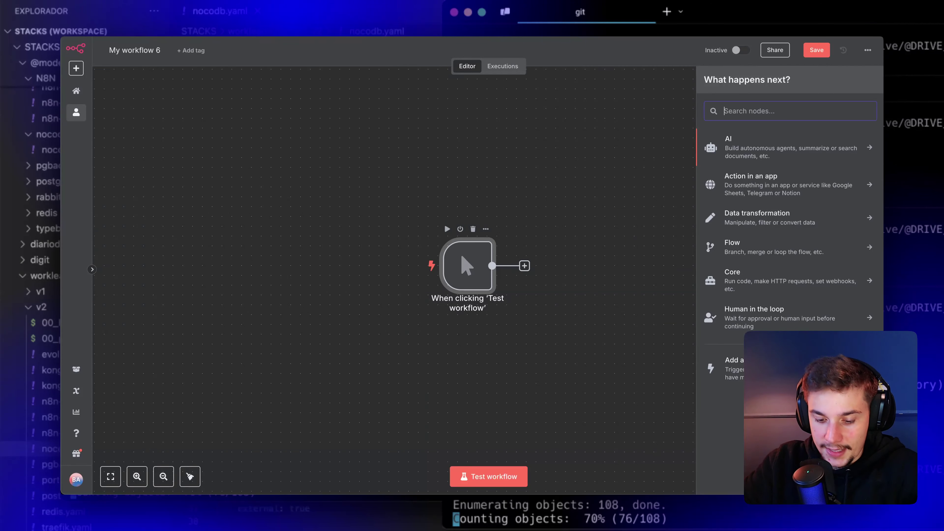
Step: Add a Google Sheets node with the Get row(s) in sheet action after the manual trigger
text(shee)
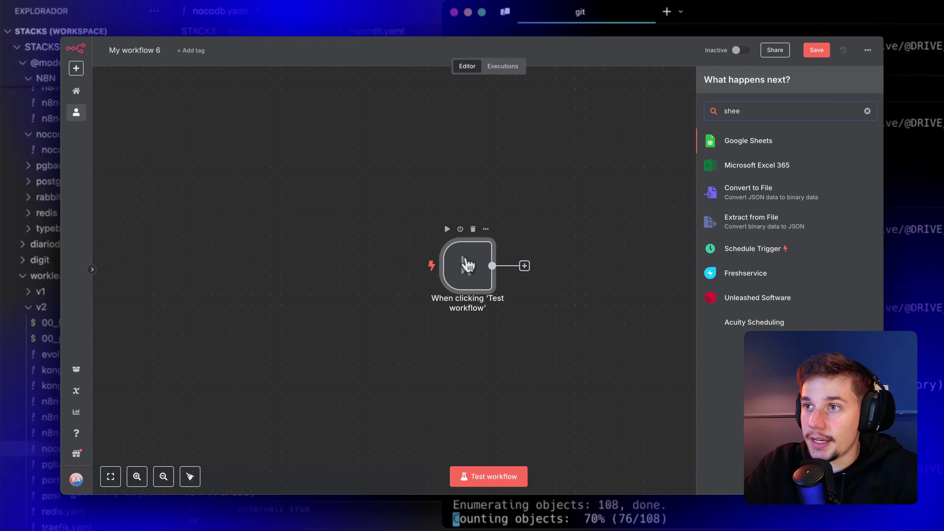
click(791, 139)
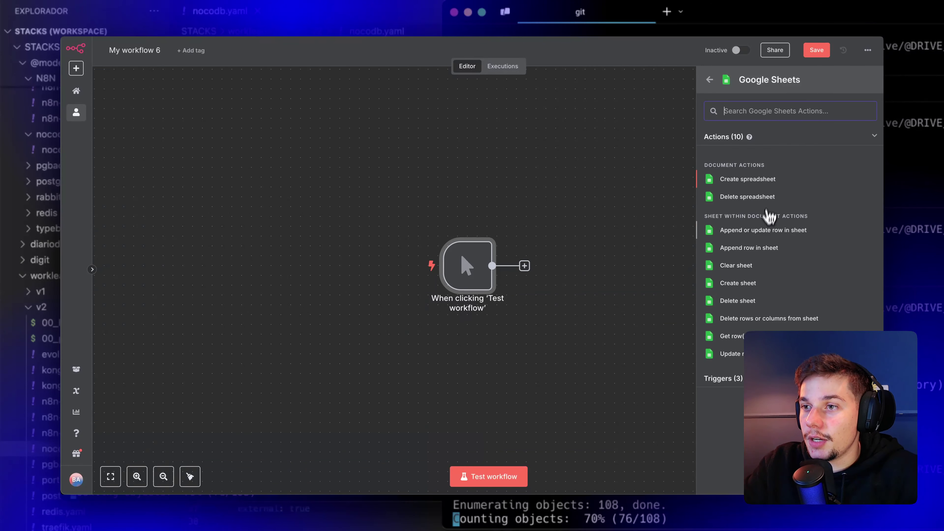
click(731, 336)
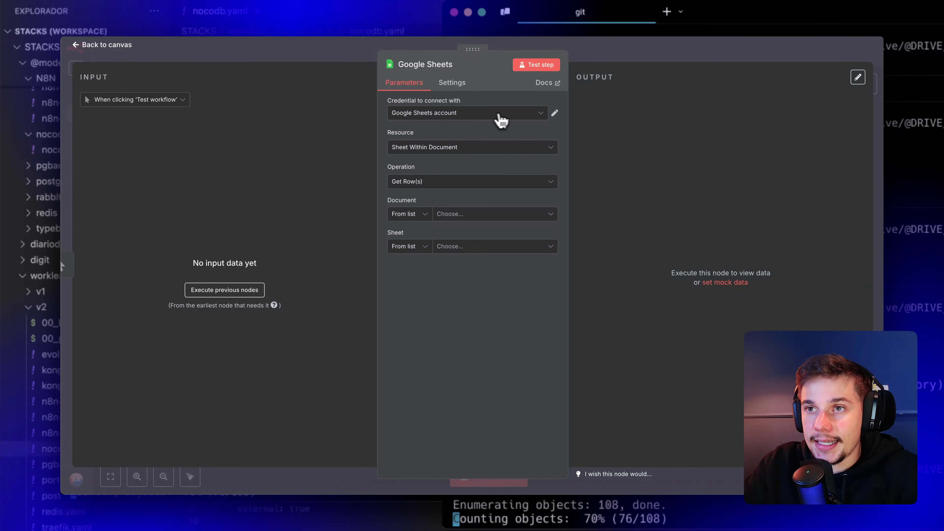
Step: Set the Google Sheets node to the Google Sheets - N8N digit credential, document TESTES and sheet Página1
click(482, 219)
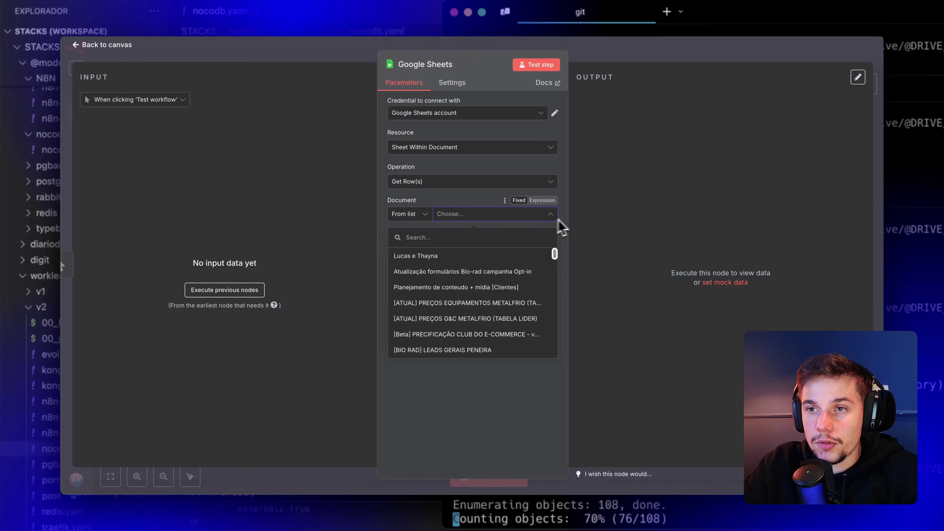
click(504, 260)
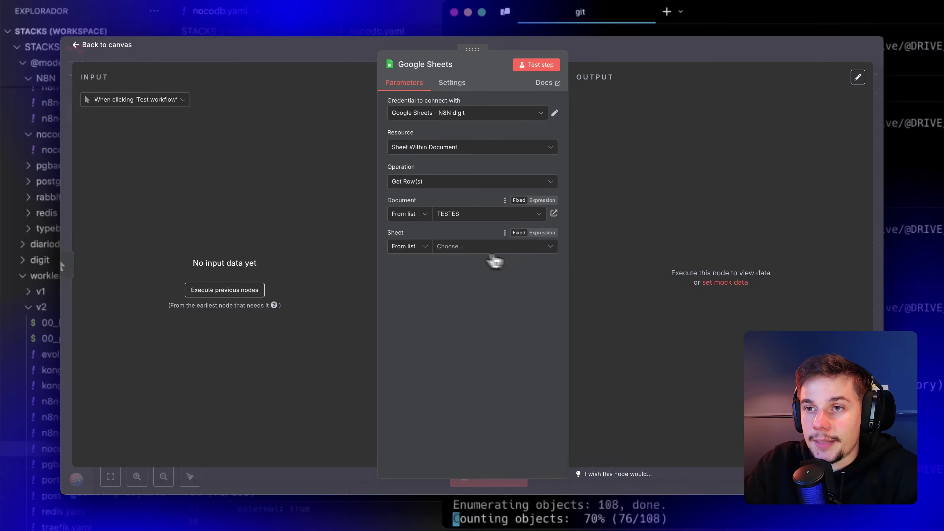
click(455, 248)
click(454, 268)
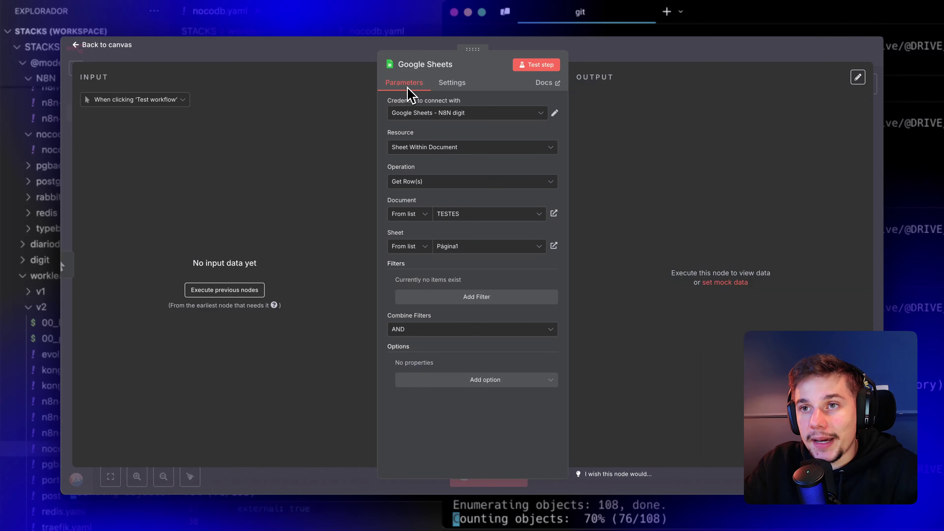
Step: Examine the Always Output Data option in the Google Sheets node's settings
click(462, 85)
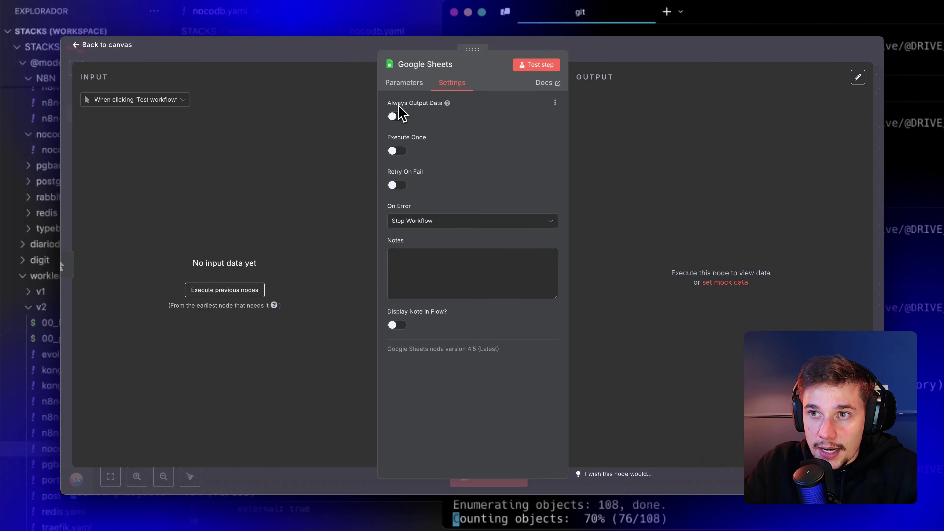
drag(400, 105, 432, 104)
double_click(434, 104)
click(438, 108)
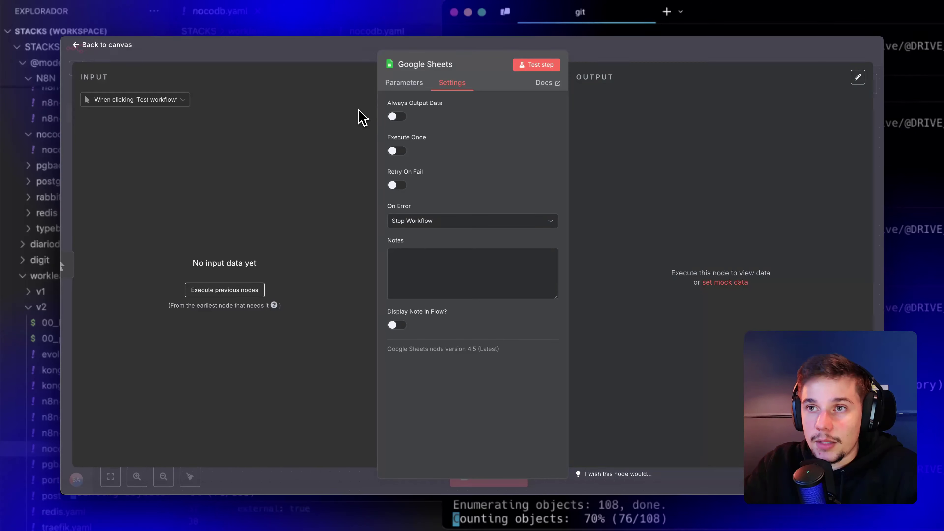
click(415, 84)
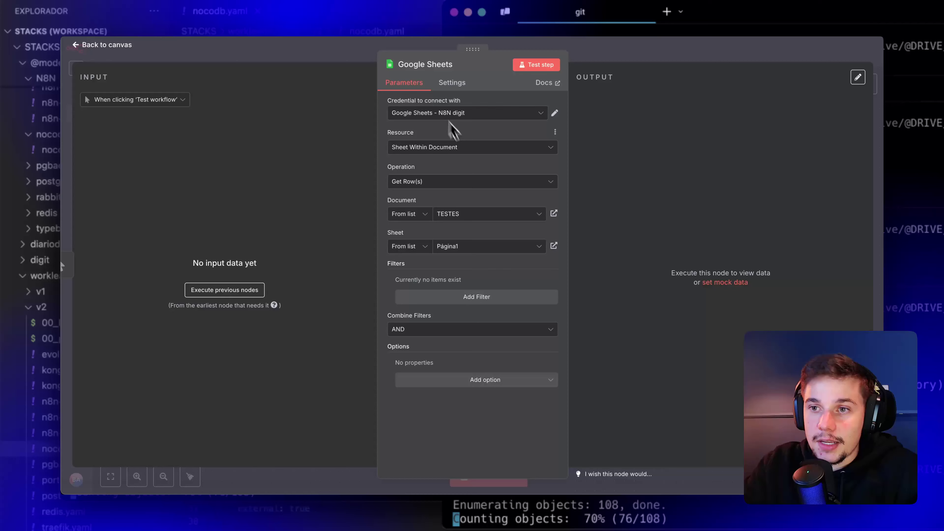
Step: Test the Google Sheets step on its own, examine the returned rows and return to the canvas
click(551, 64)
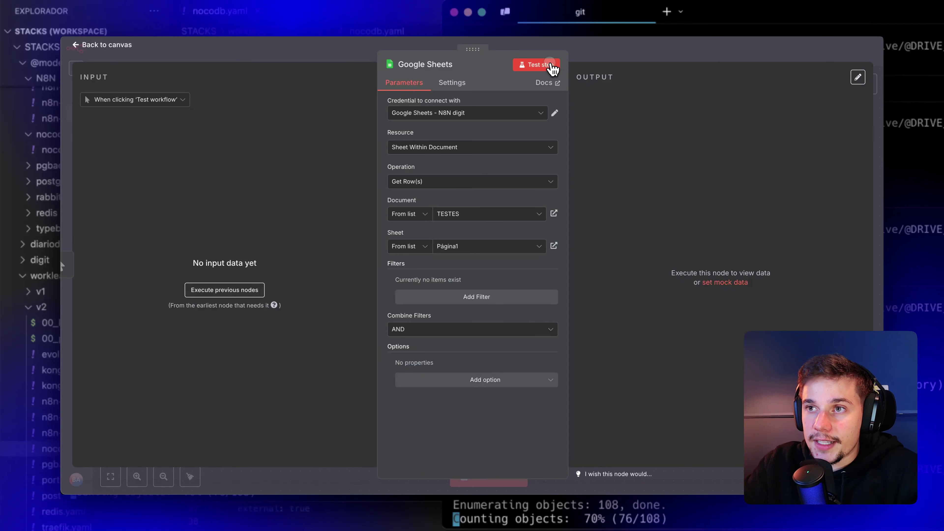
drag(622, 115, 735, 232)
click(650, 231)
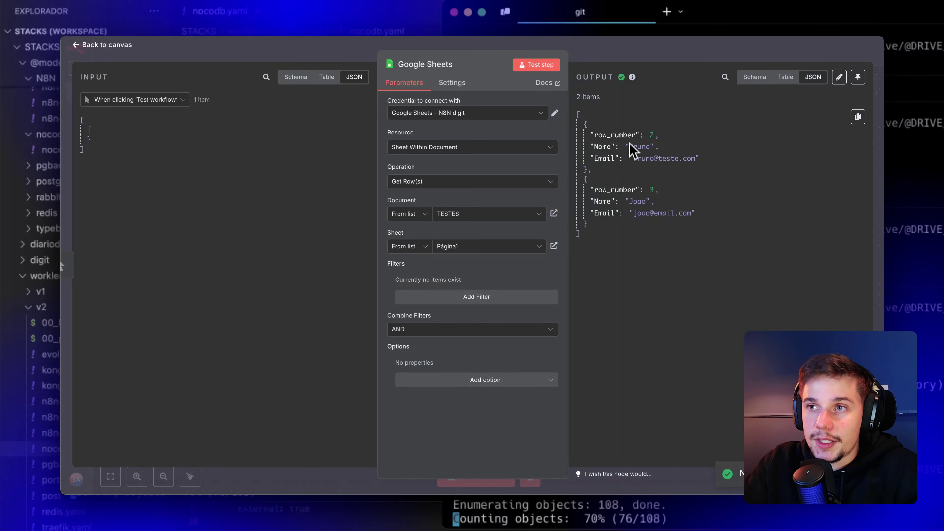
key(Escape)
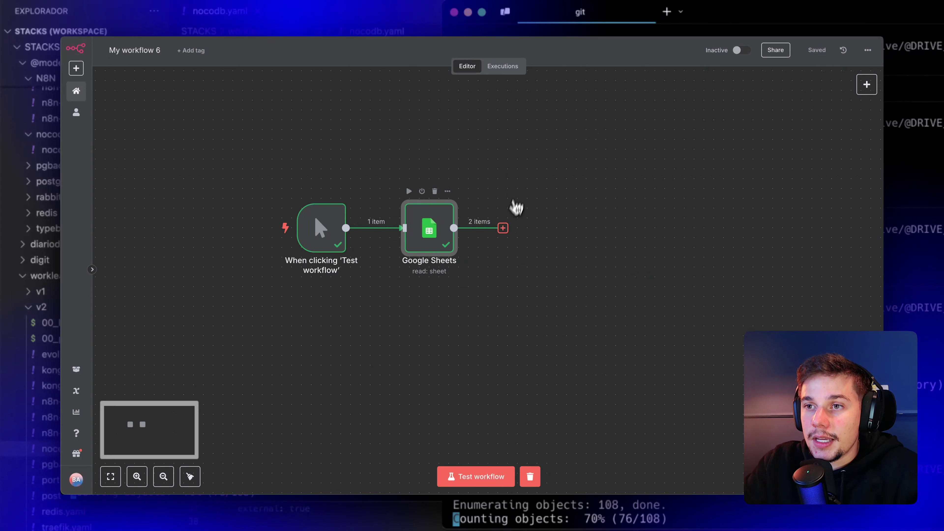
Step: Add a No Operation, do nothing node after Google Sheets and test the workflow
click(503, 227)
text(no)
key(Down)
key(Down)
key(Return)
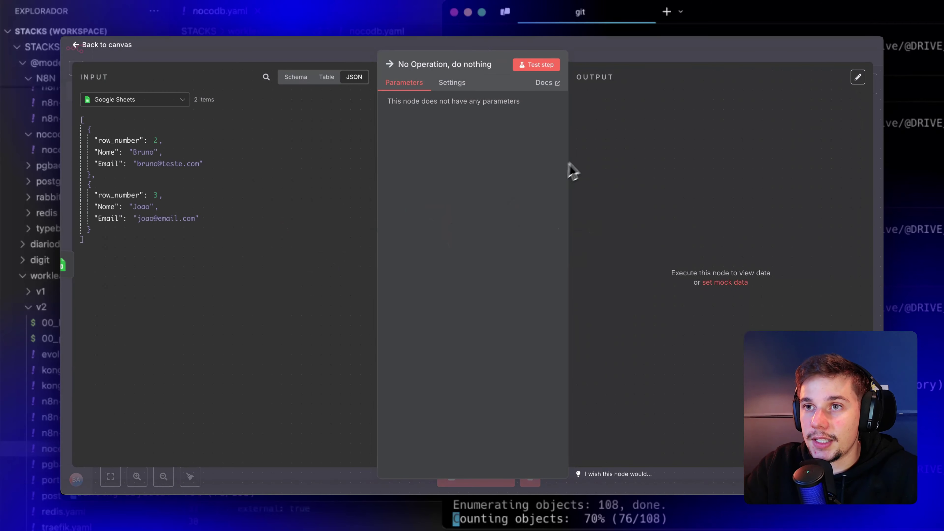
key(Escape)
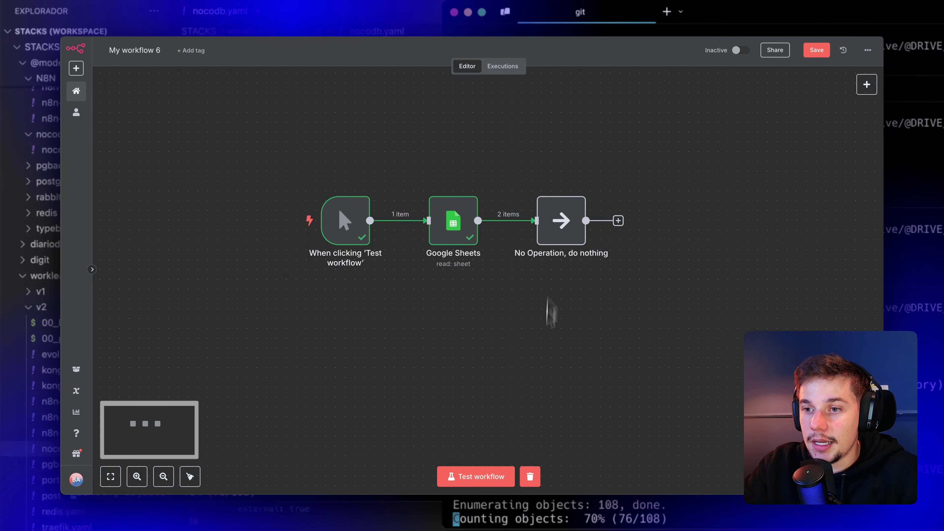
click(483, 480)
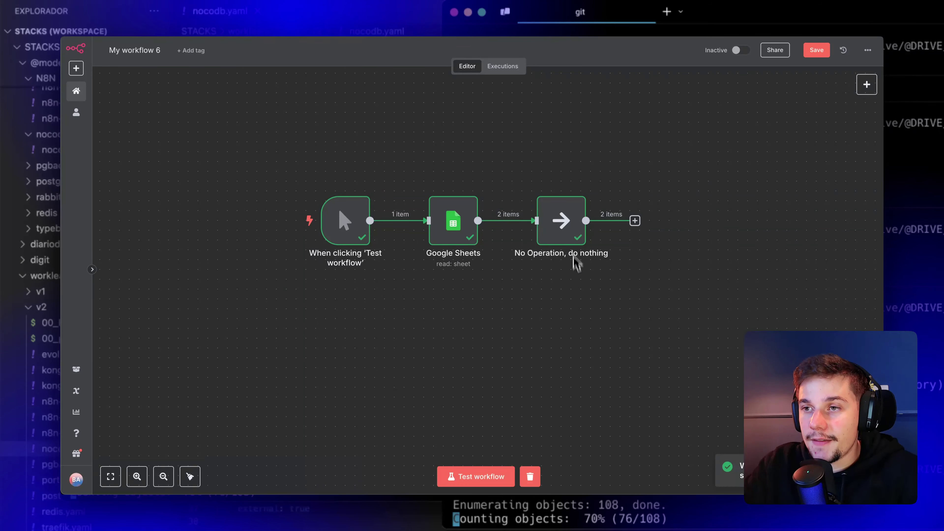
Step: Add a filter to the Google Sheets node that matches column Nome against the value eeeeeee
scroll(591, 262, left, 2)
double_click(507, 231)
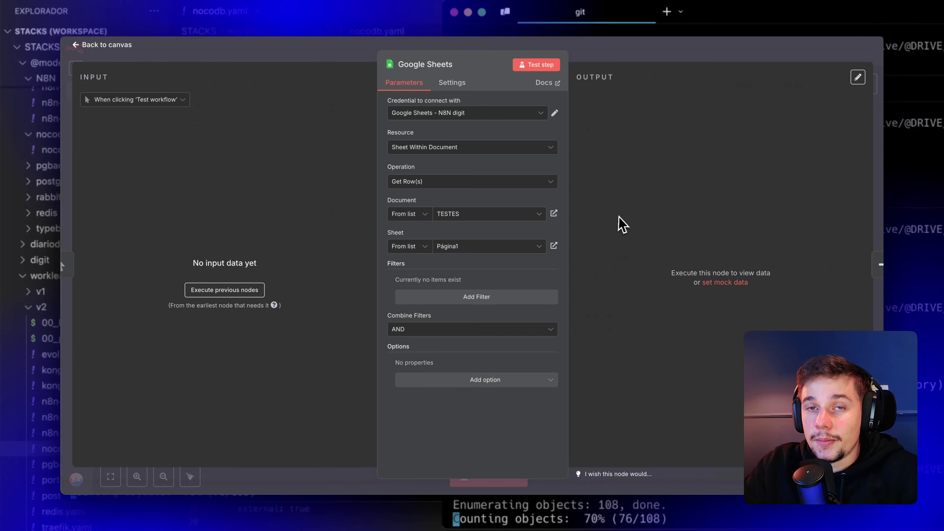
click(467, 302)
click(443, 296)
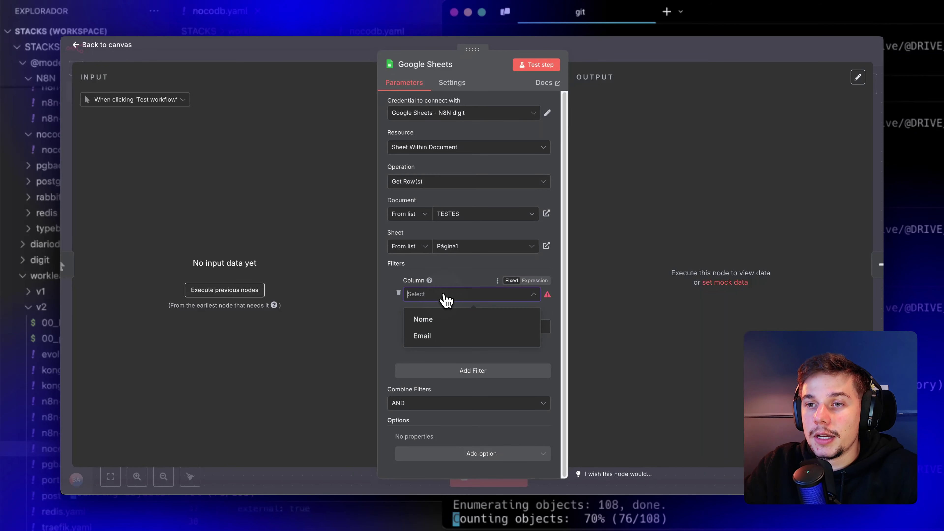
click(446, 316)
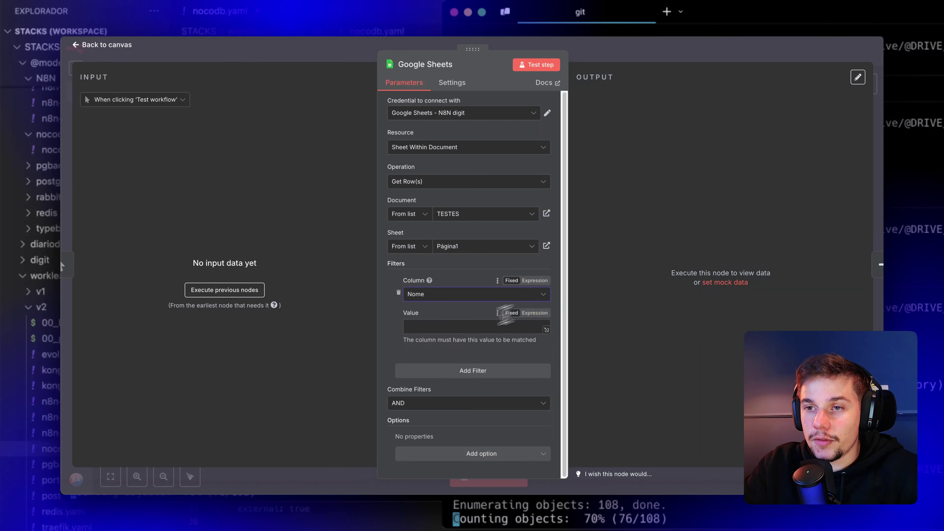
click(437, 327)
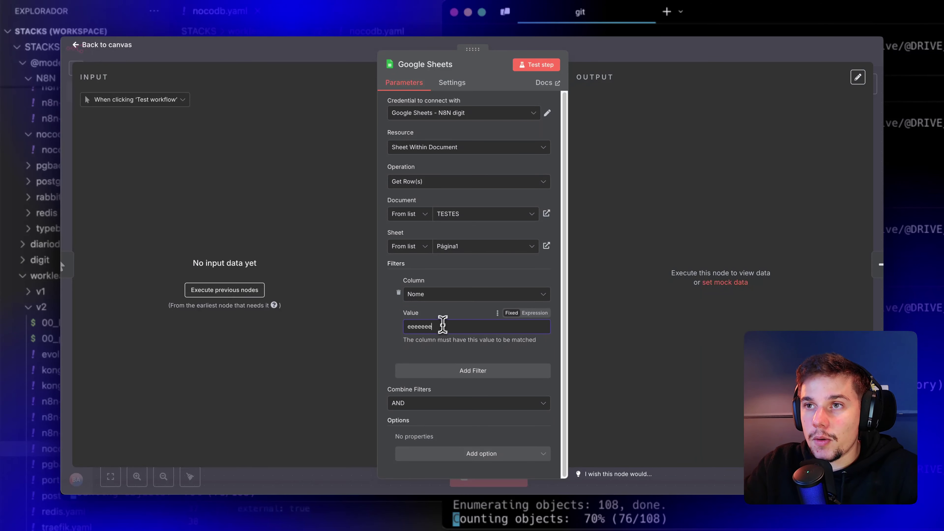
key(Escape)
Step: Test the workflow with the filter and inspect the Google Sheets node's output and filter value
click(487, 480)
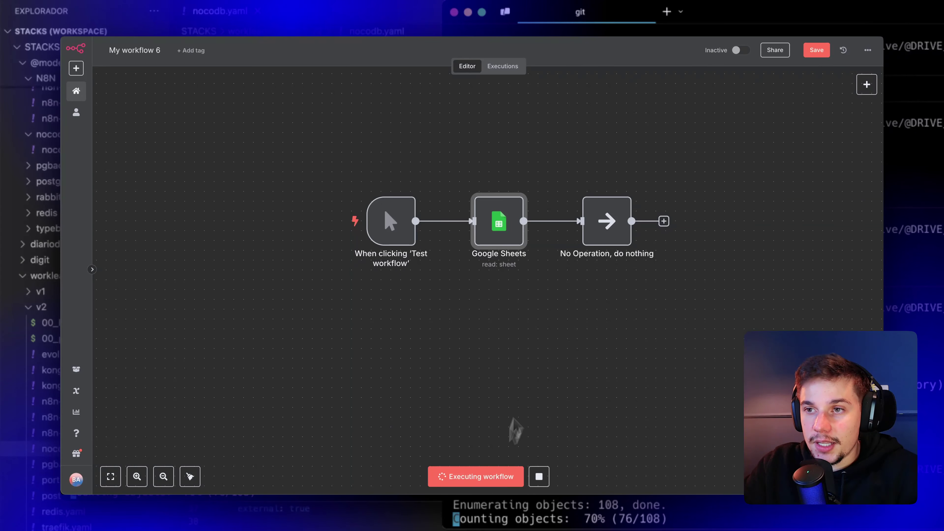
drag(569, 289, 538, 291)
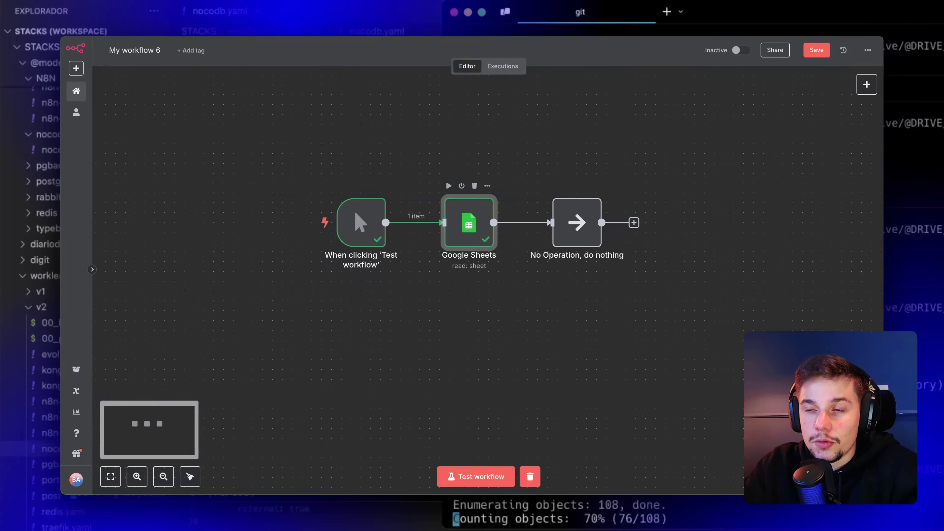
double_click(478, 228)
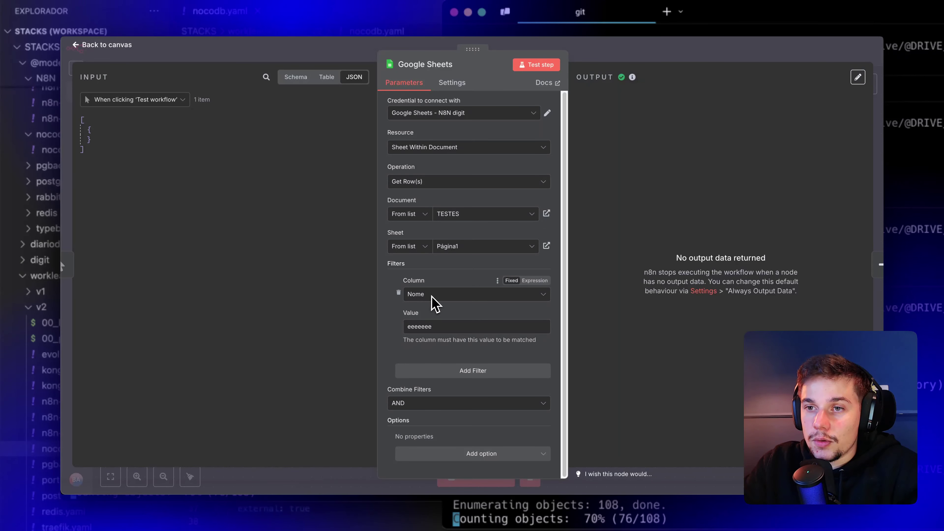
double_click(443, 320)
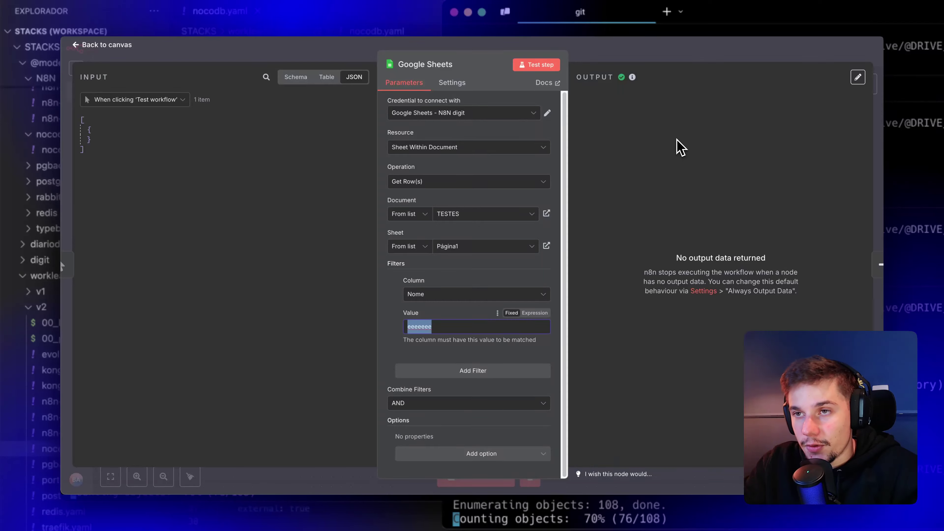
Step: Enable Always Output Data in the Google Sheets node's settings and return to the canvas
click(463, 85)
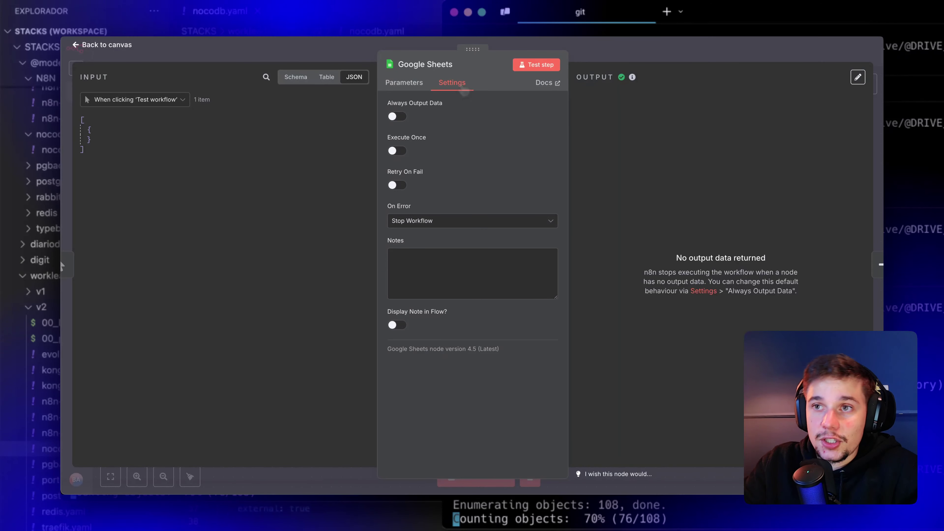
click(397, 116)
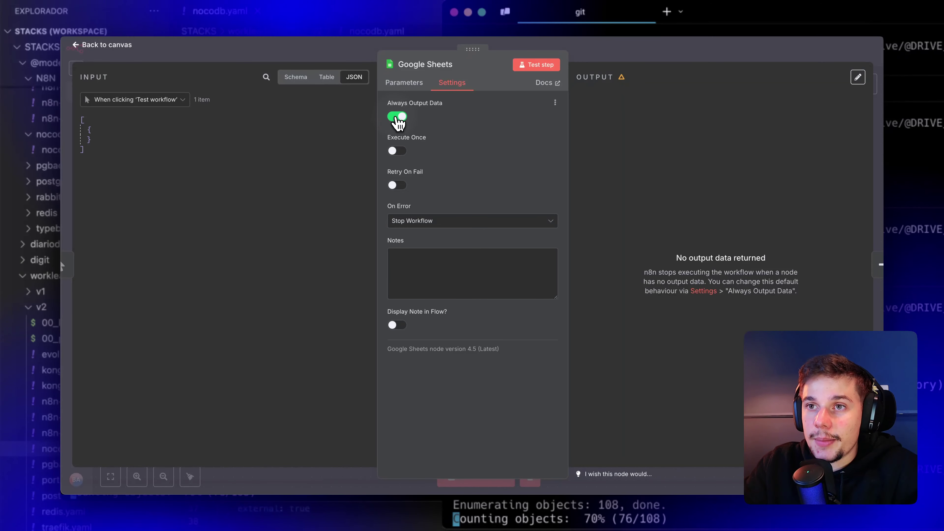
key(Escape)
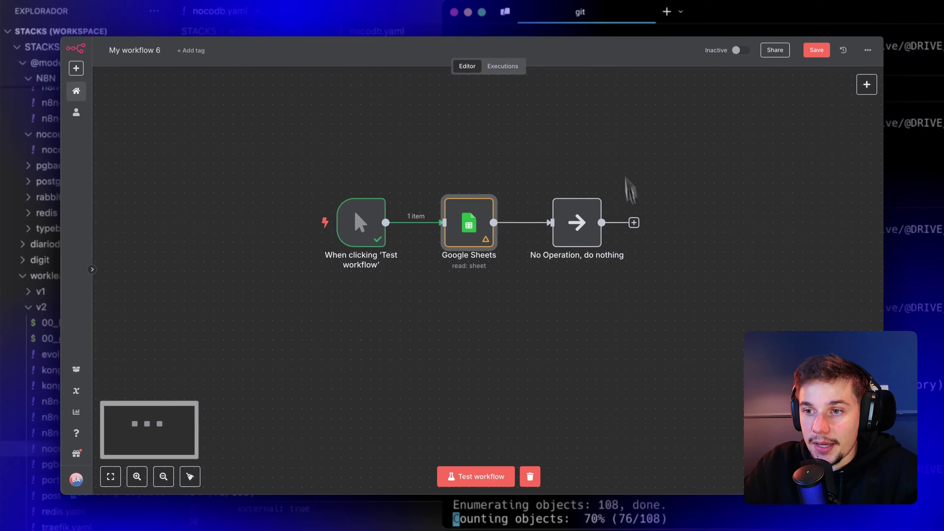
Step: Rerun the workflow with Always Output Data enabled and review the Google Sheets node's output and settings
click(483, 484)
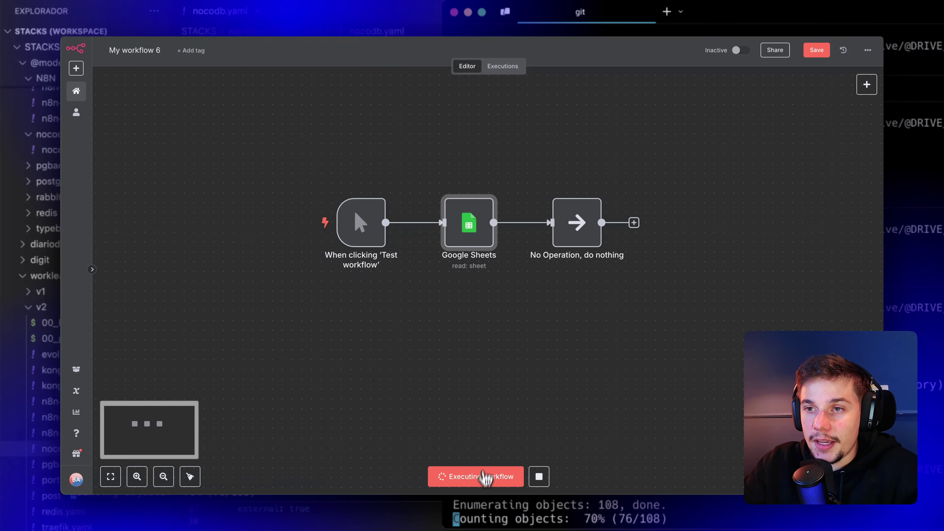
double_click(477, 237)
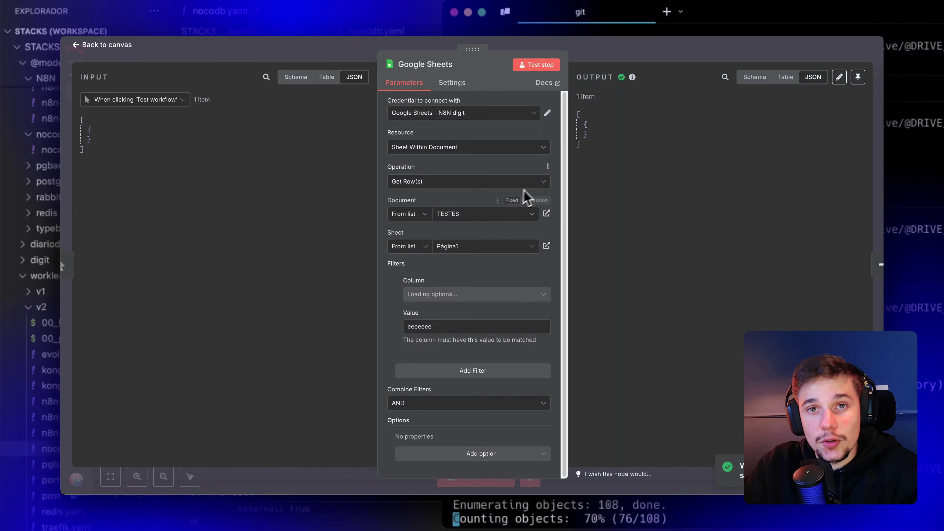
key(Escape)
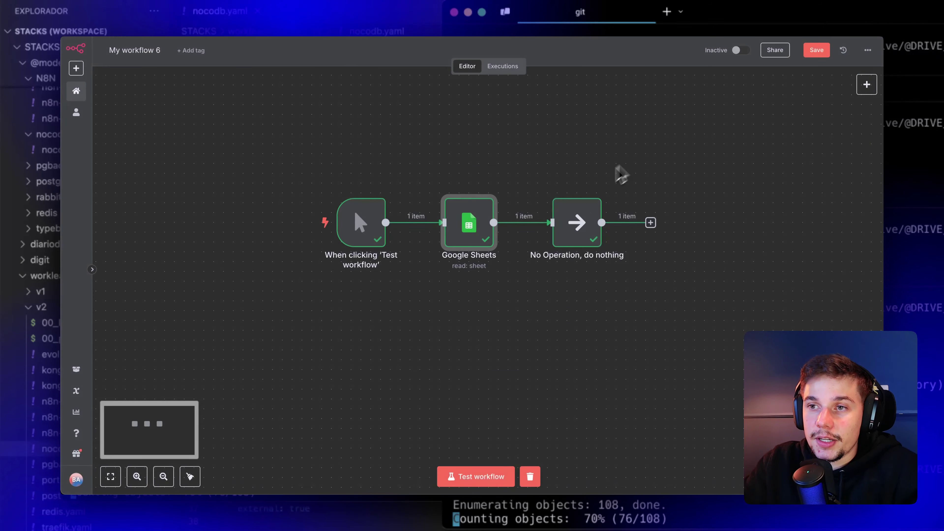
drag(540, 278, 506, 276)
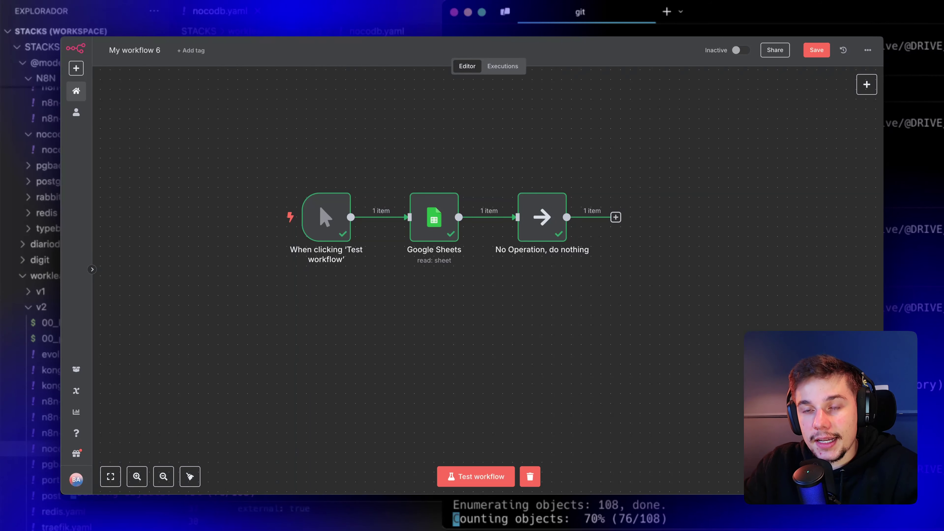
double_click(440, 221)
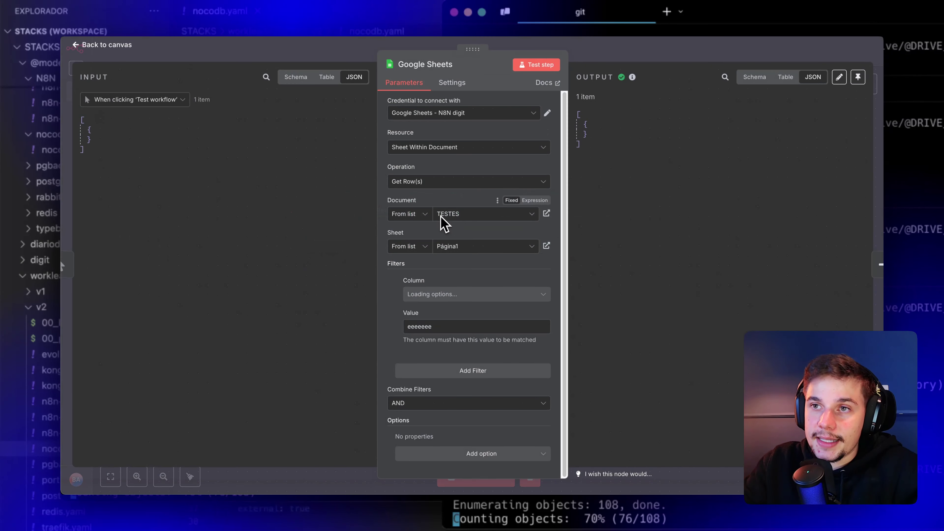
click(452, 83)
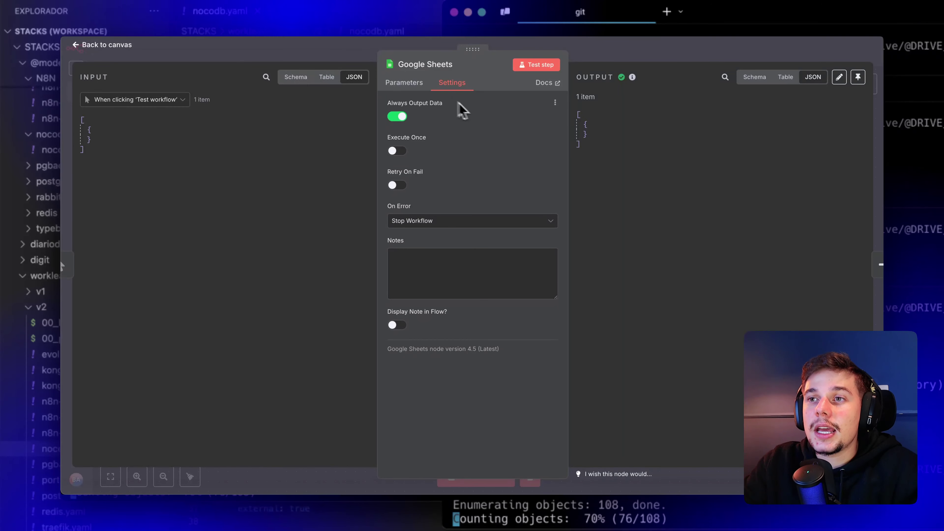
key(Escape)
Step: Insert an If node between Google Sheets and No Operation and switch its first condition value to an expression
click(481, 217)
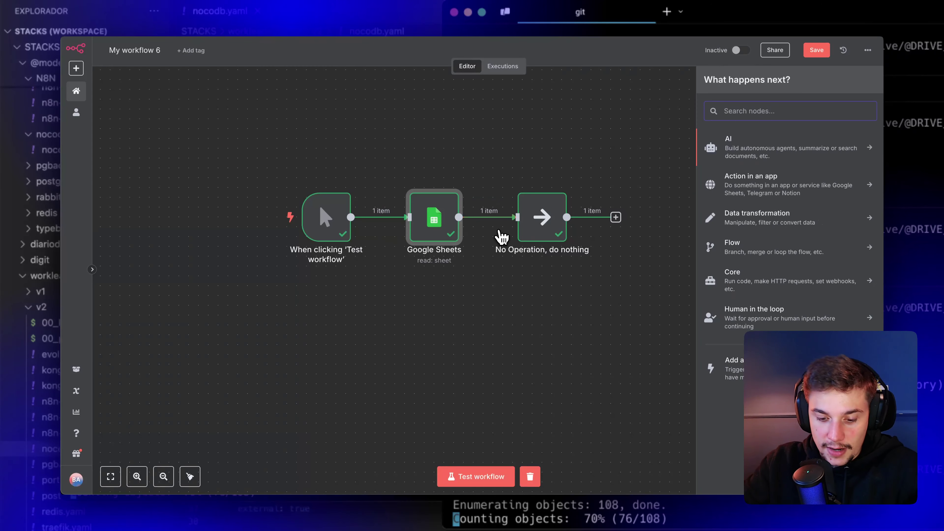
text(if)
key(Return)
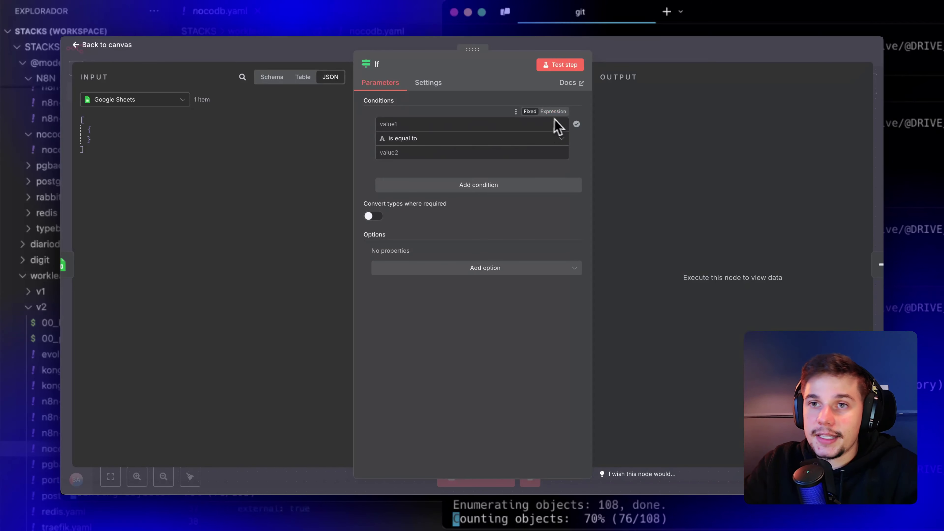
click(553, 111)
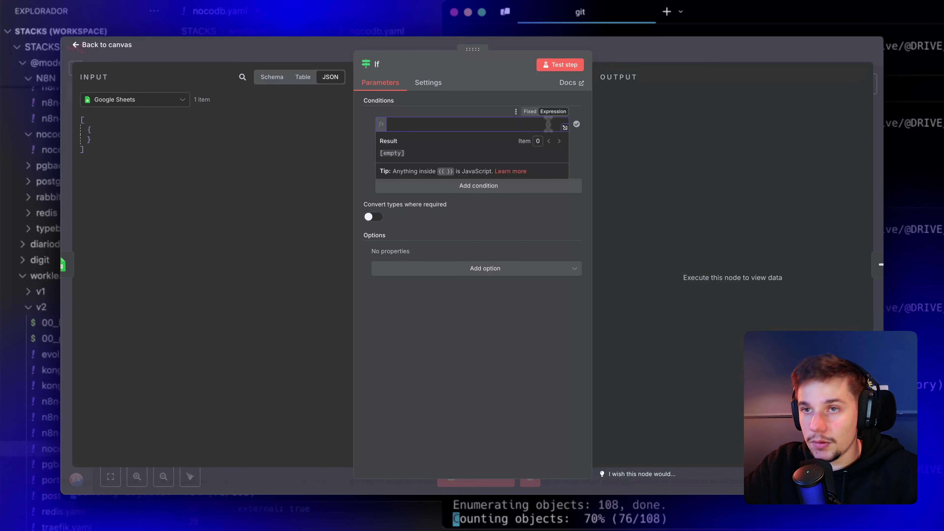
Step: Enter {{ $('Google Sheets').item.json }} as the If condition's first value
key(Down)
key(Down)
key(Down)
key(Down)
key(Down)
key(Up)
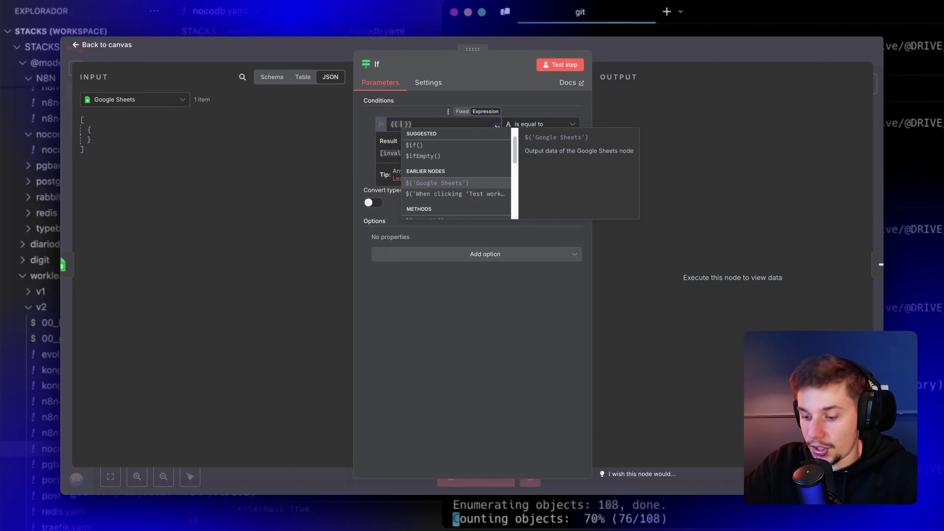
key(Return)
text(.json)
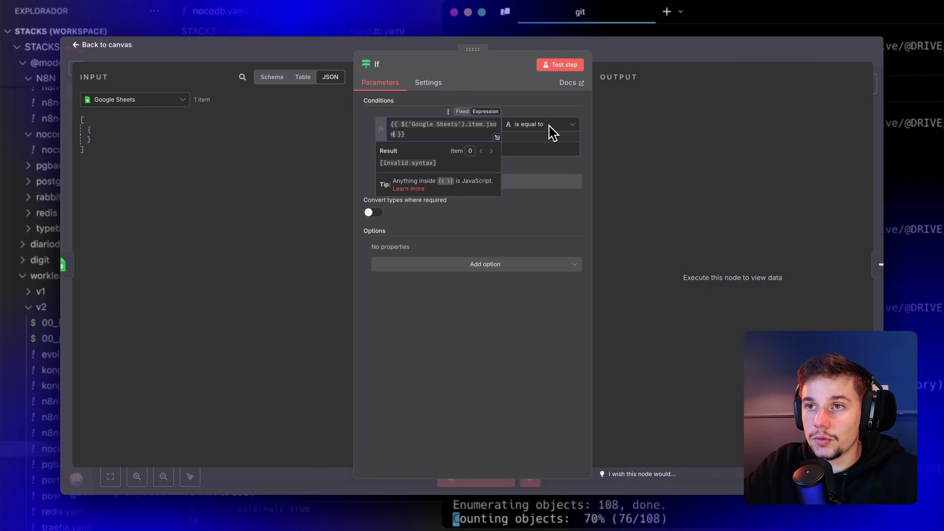
Step: Set the If condition's comparison to the Object type's "is not empty" operator
click(440, 139)
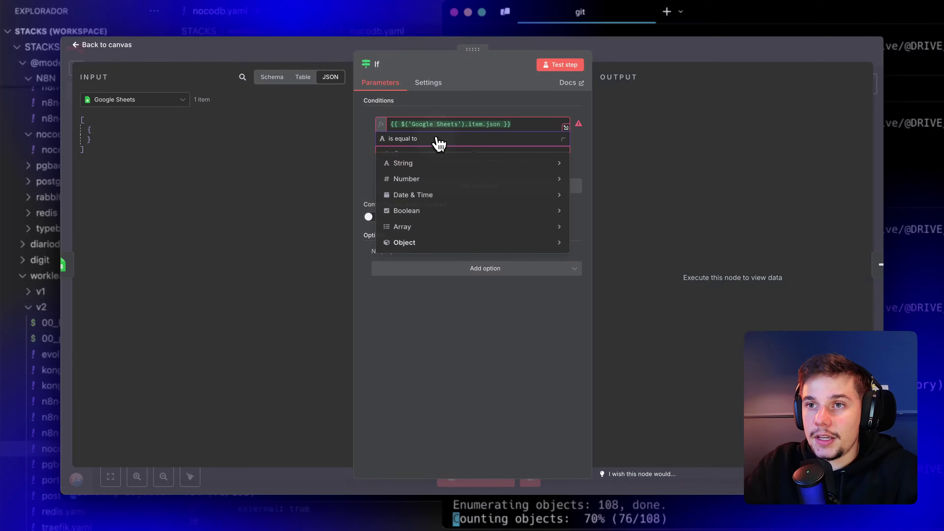
mouse_move(440, 228)
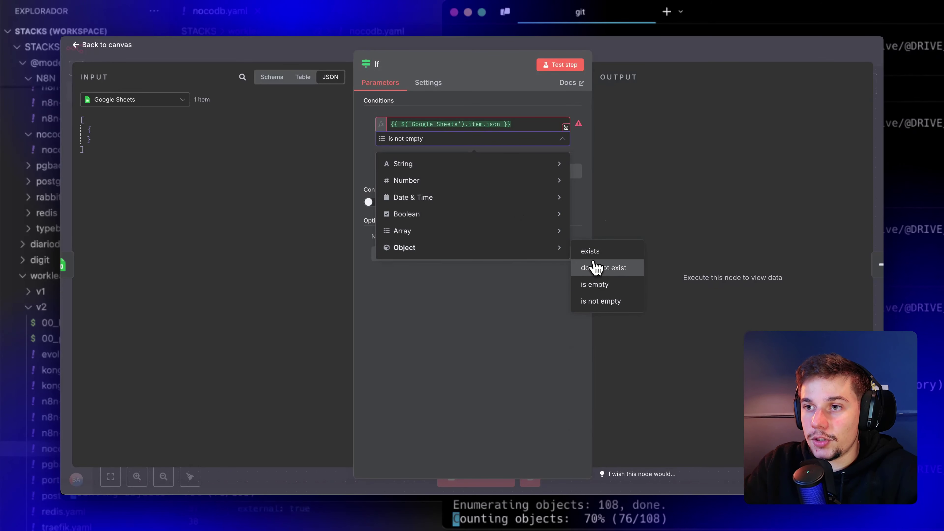
click(625, 303)
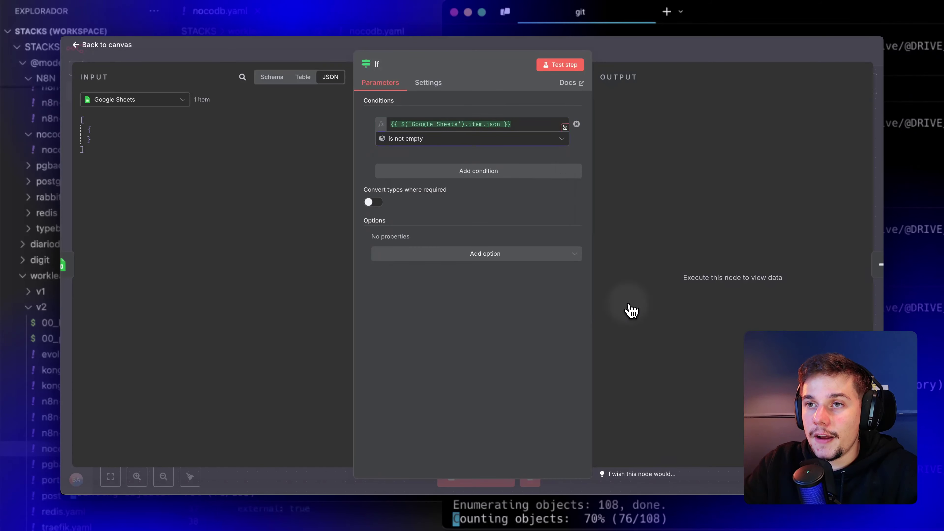
Step: Test the If node, inspect its False Branch output, and return to the canvas
click(574, 67)
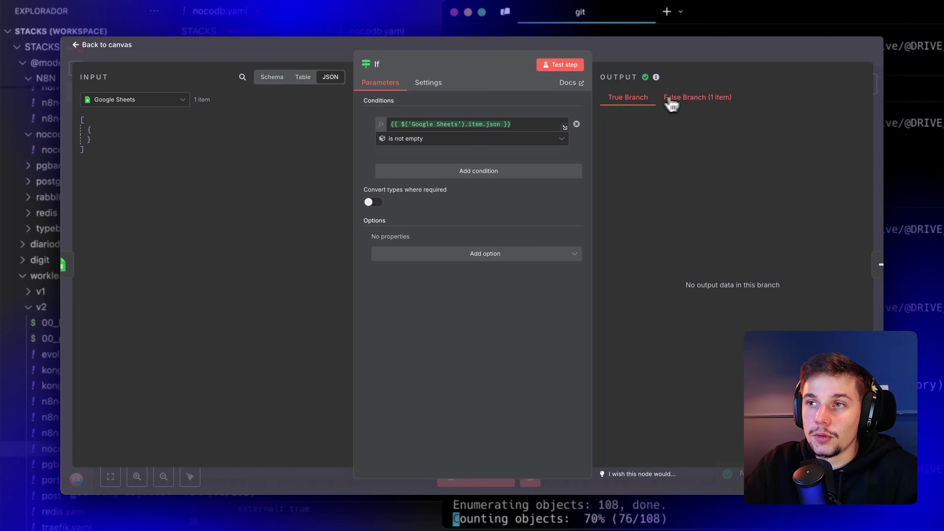
click(708, 102)
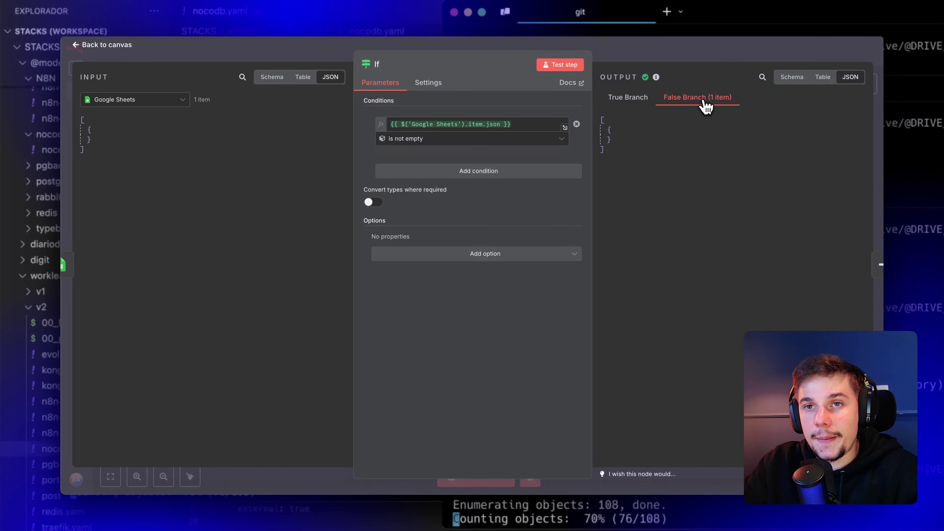
key(Escape)
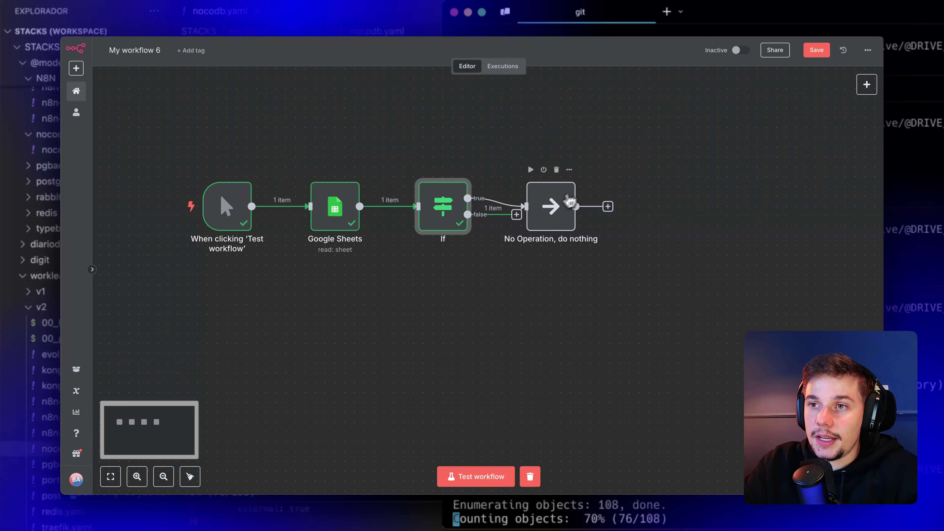
Step: Add a second No Operation node to the If node's false output and arrange both No Operation nodes one above the other
drag(570, 201, 619, 142)
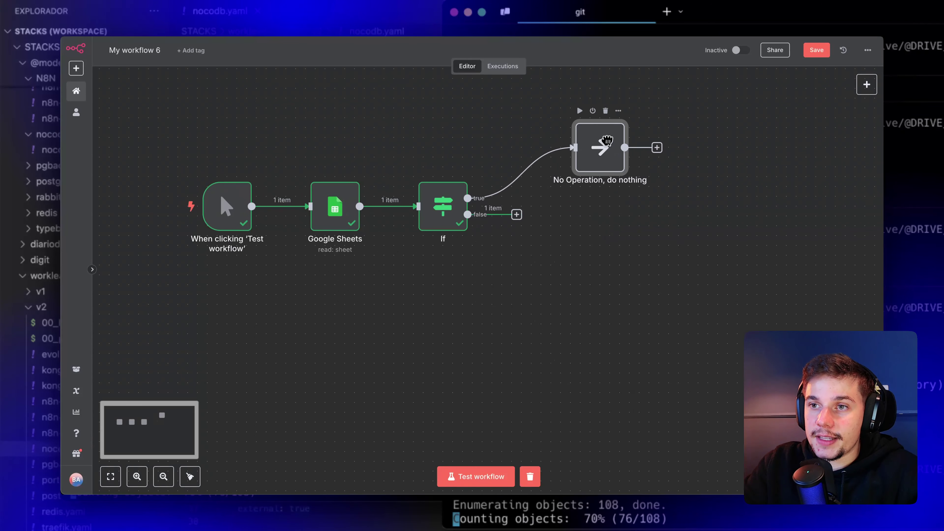
click(517, 215)
text(no)
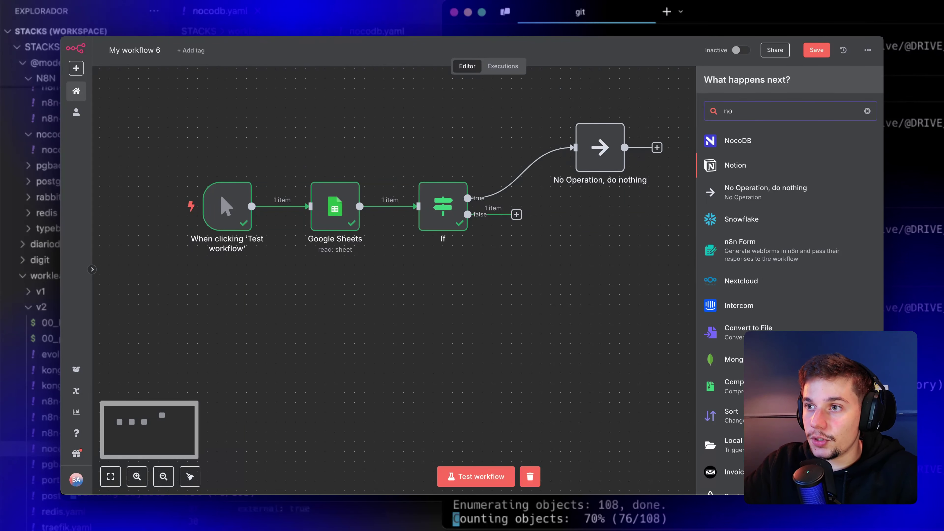
key(Down)
key(Return)
key(Escape)
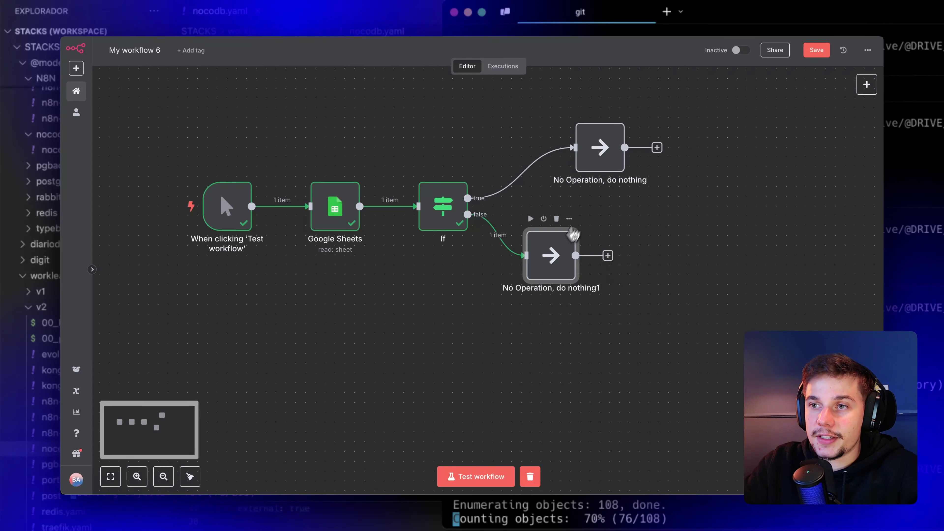
drag(574, 233, 594, 274)
drag(586, 158, 577, 158)
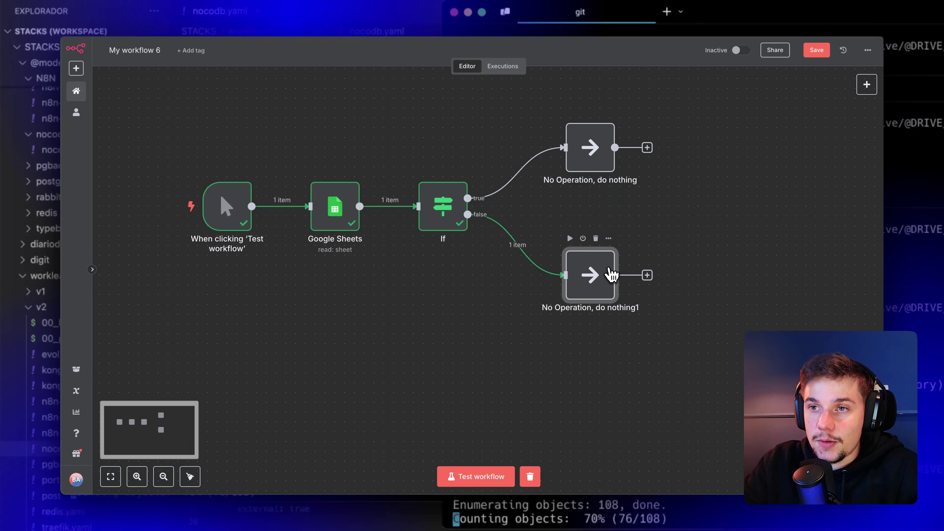
Step: Set the Google Sheets filter value to the person's first name, test the node, and run the whole workflow
double_click(348, 211)
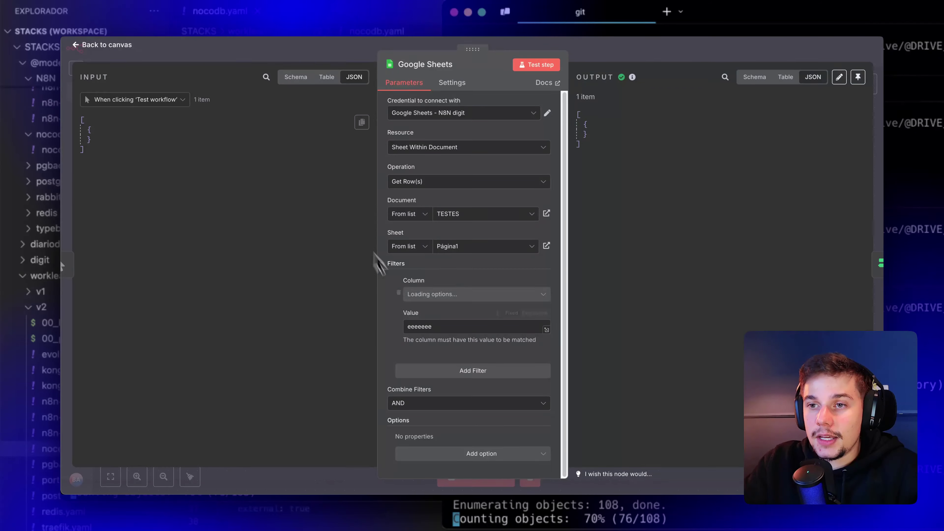
double_click(436, 327)
text(Bruno)
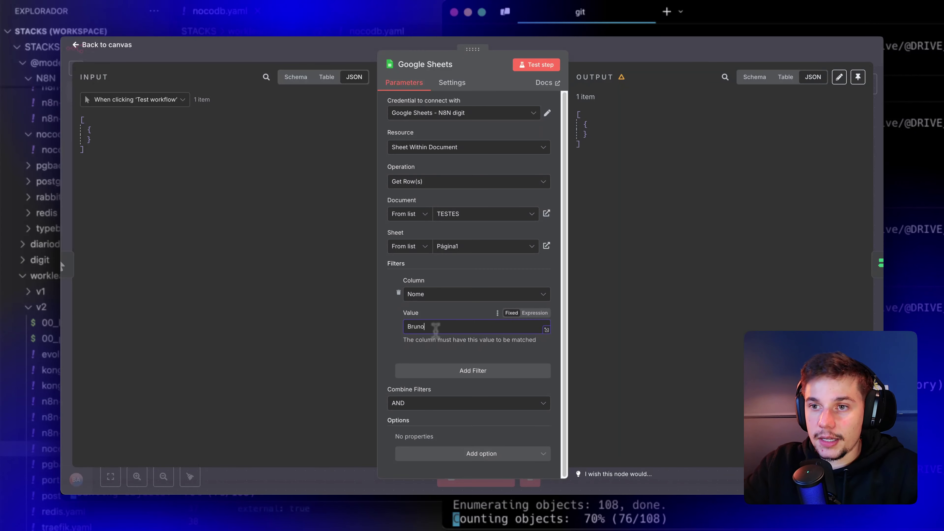
click(540, 67)
key(Escape)
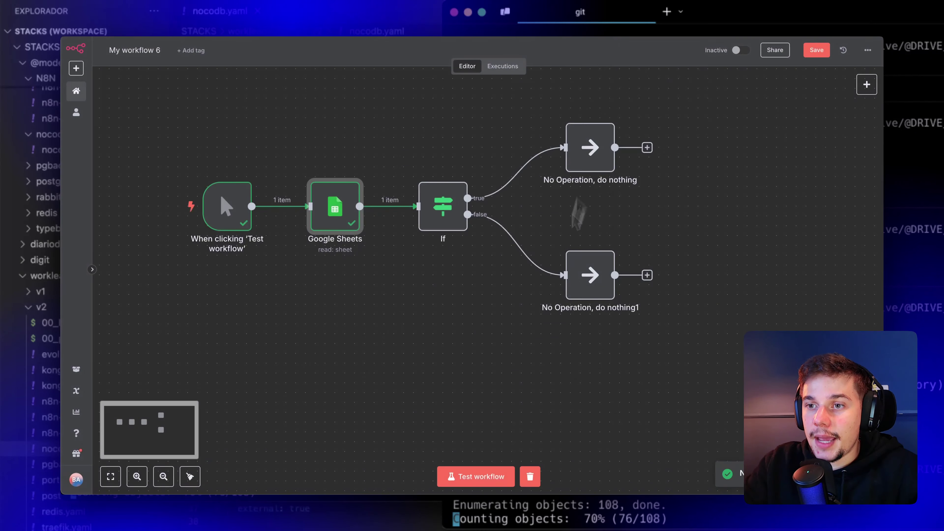
click(484, 480)
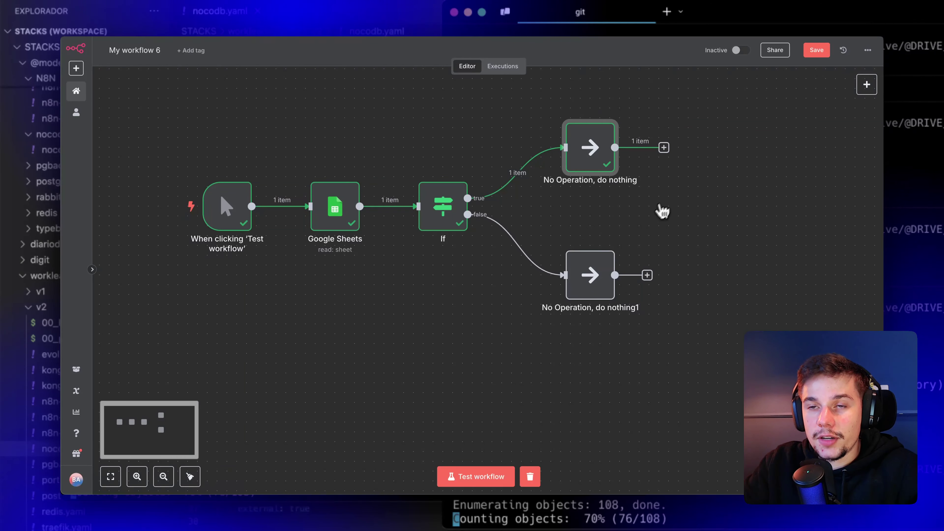
Step: Enable Retry On Fail in the Google Sheets node's settings
scroll(445, 293, left, 4)
scroll(445, 293, up, 1)
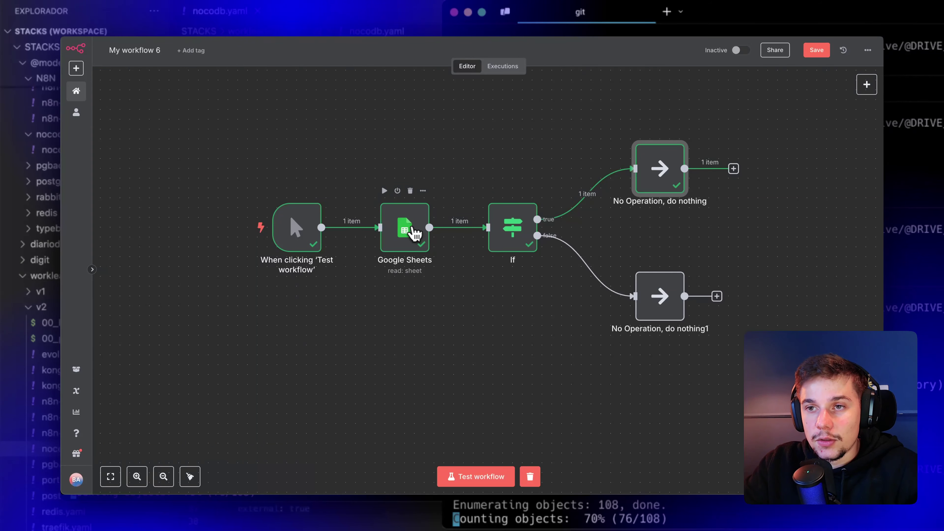
double_click(406, 231)
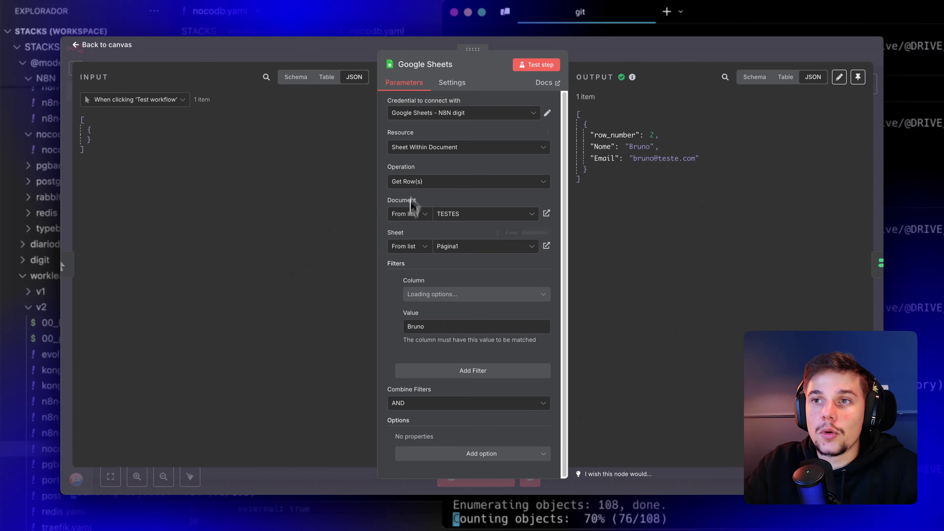
click(455, 83)
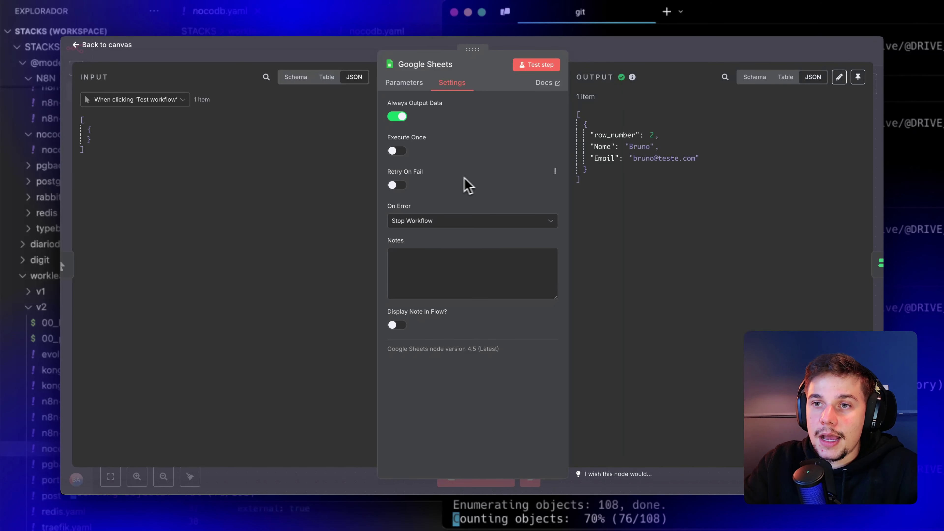
drag(394, 172, 420, 173)
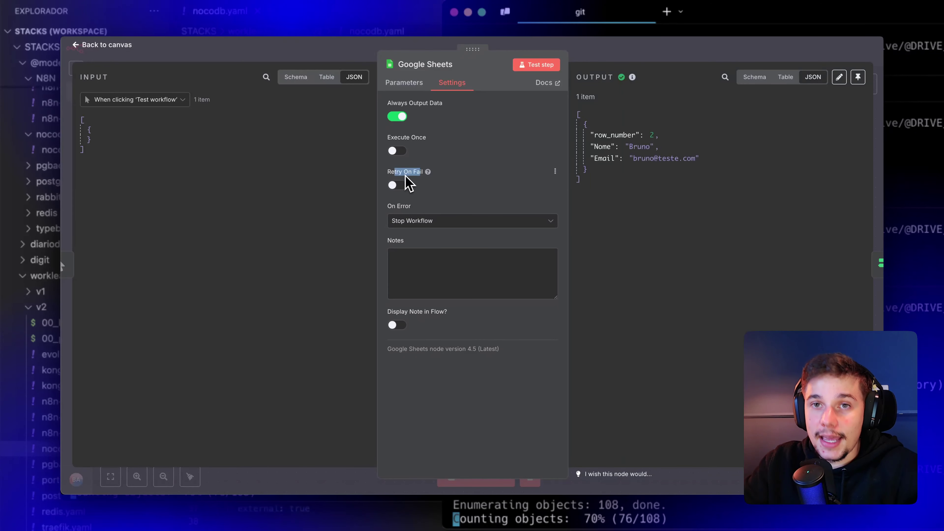
click(409, 180)
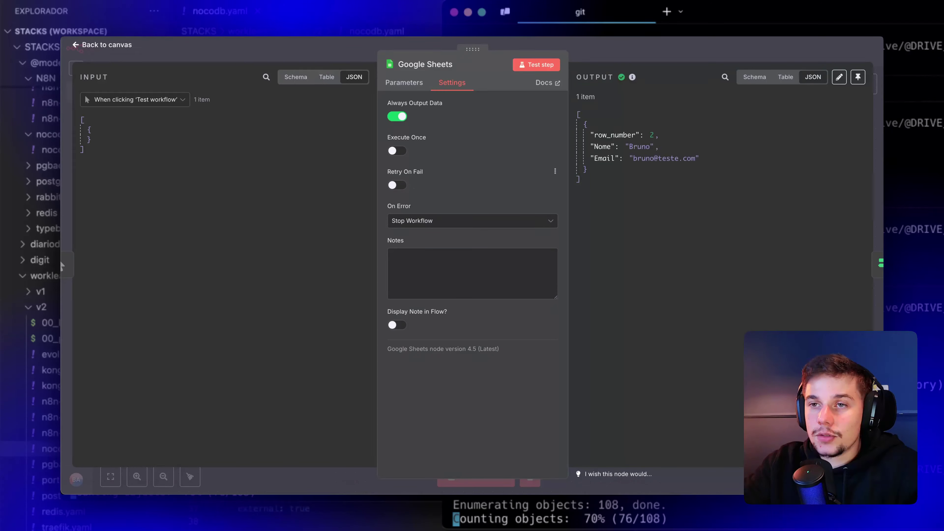
click(398, 186)
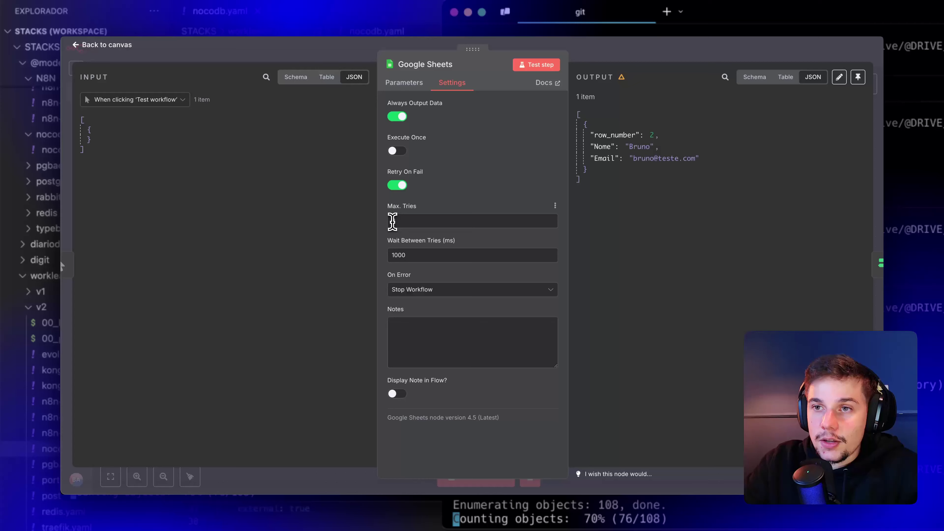
Step: Set the Google Sheets node's Wait Between Tries to 5000 ms and return to the canvas
drag(392, 222, 408, 221)
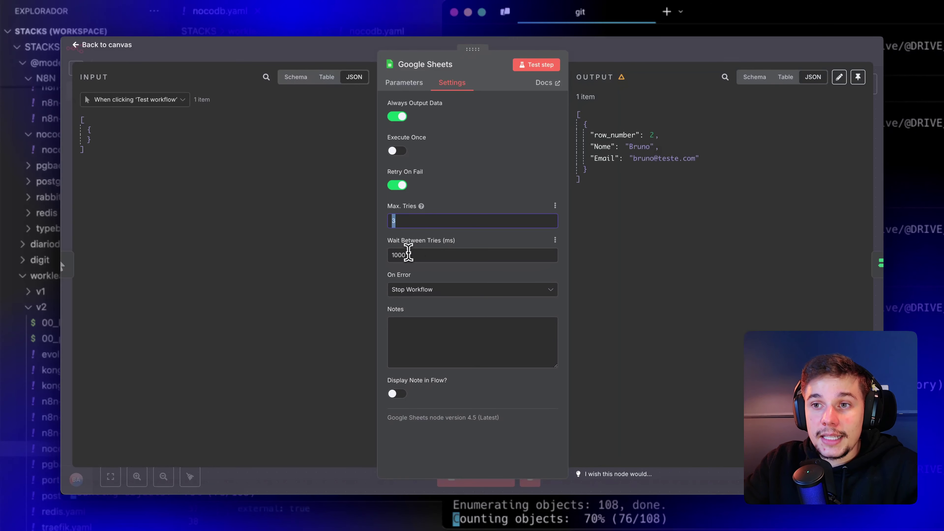
double_click(398, 256)
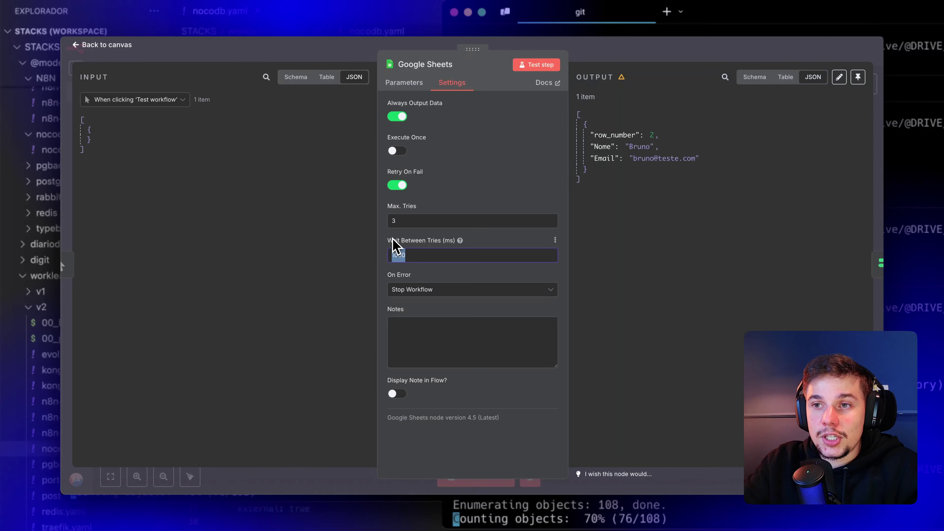
drag(389, 241, 439, 242)
double_click(400, 244)
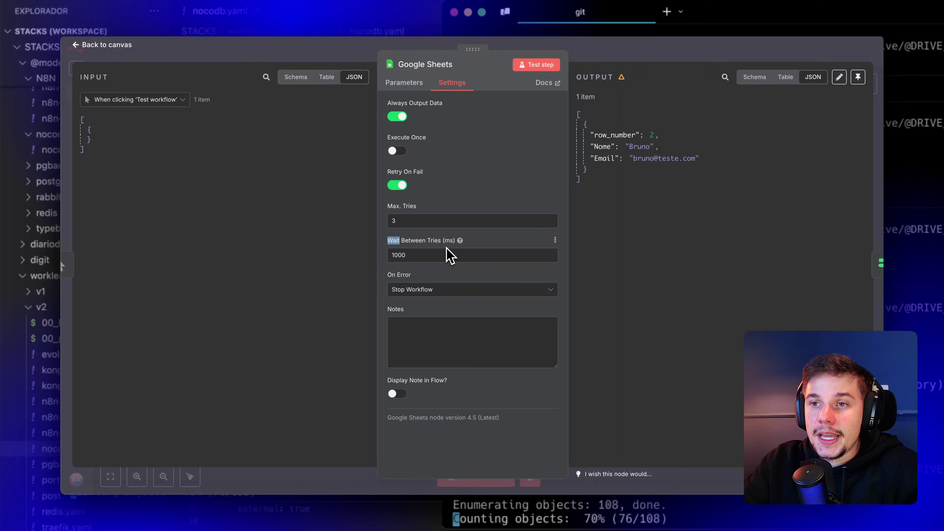
click(419, 255)
double_click(397, 257)
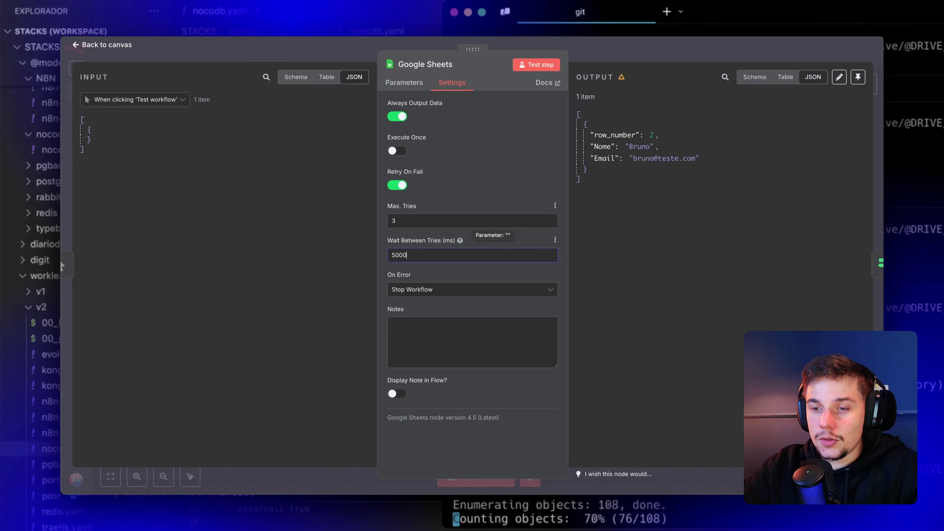
key(super+a)
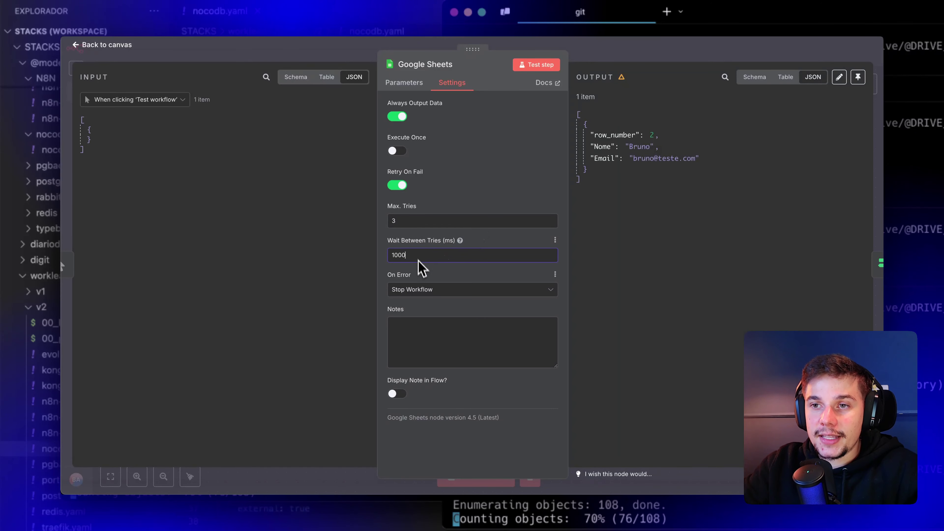
drag(419, 257, 373, 256)
text(50)
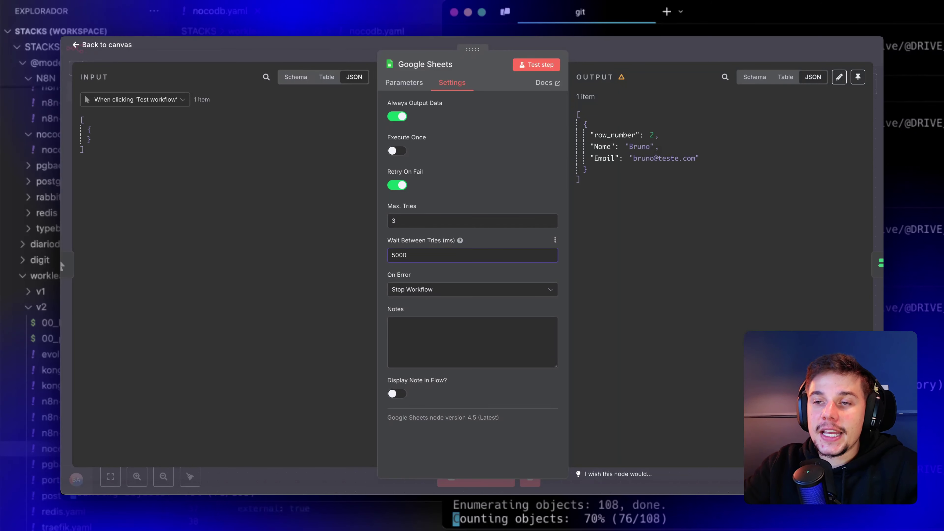
click(590, 213)
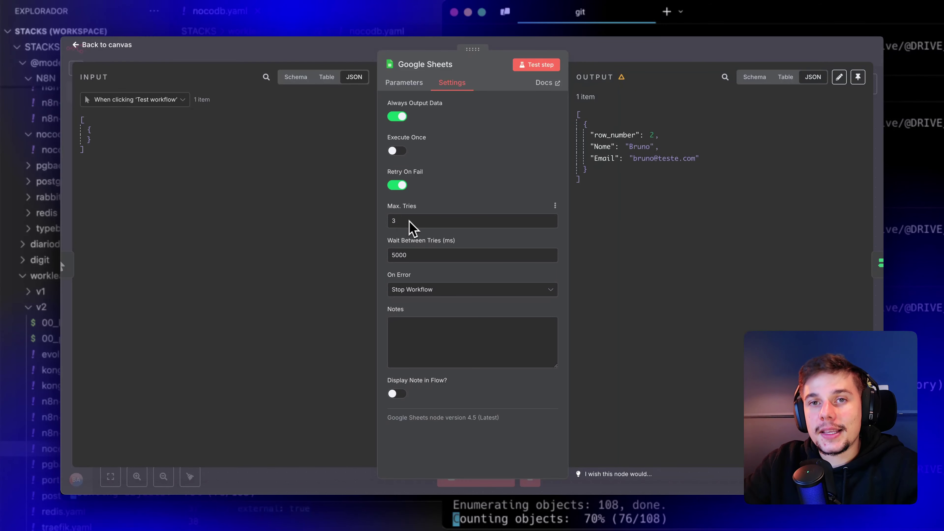
key(Escape)
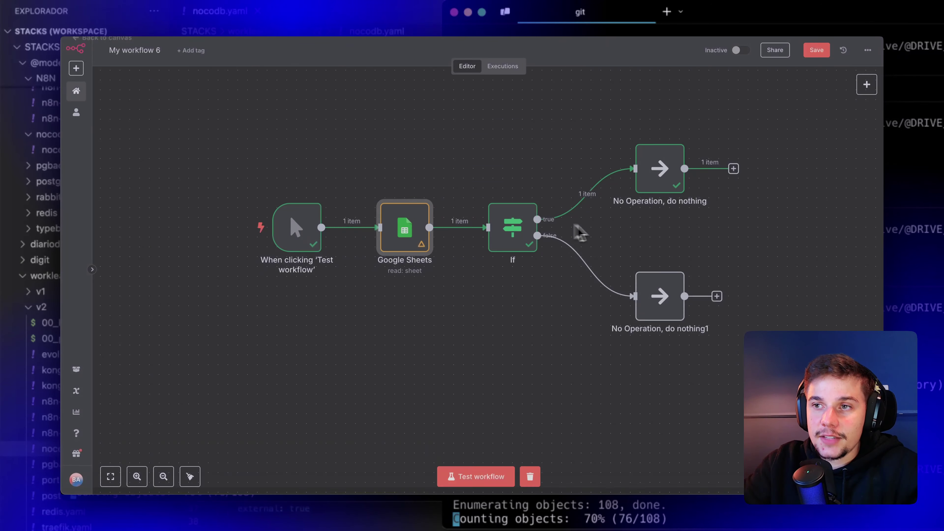
Step: Rerun the workflow and review the Max. Tries and Wait Between Tries settings of the Google Sheets node
click(494, 480)
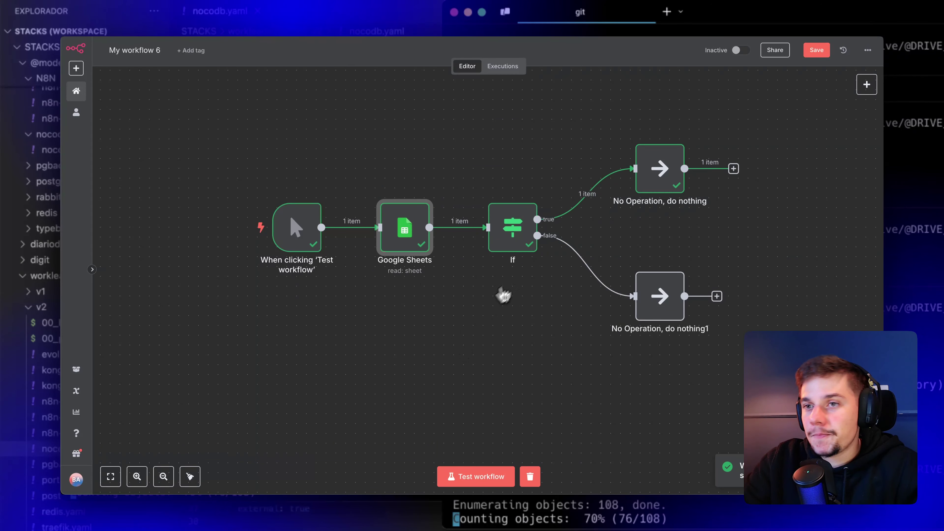
double_click(411, 232)
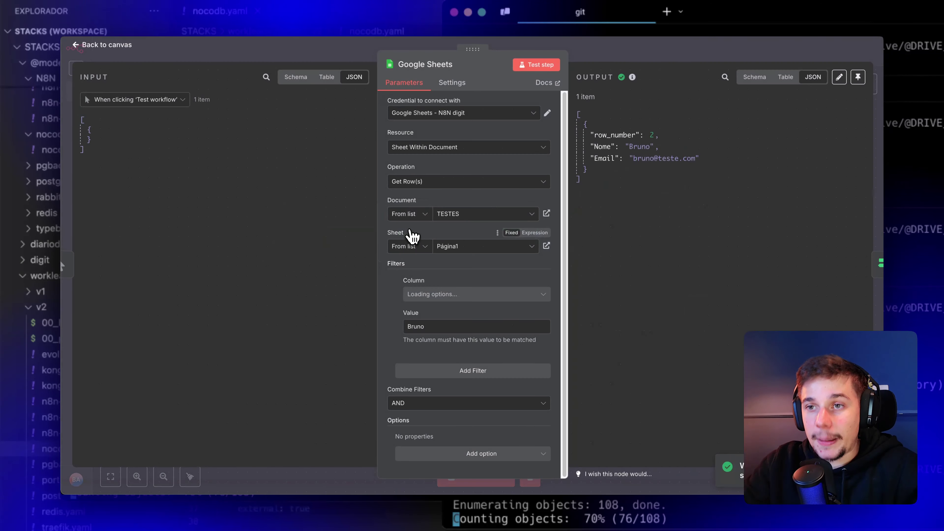
click(452, 83)
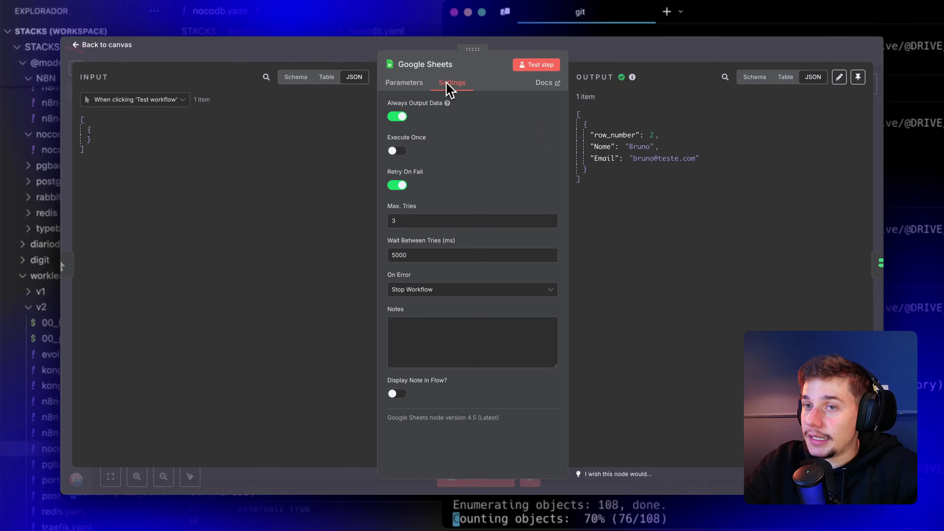
double_click(393, 221)
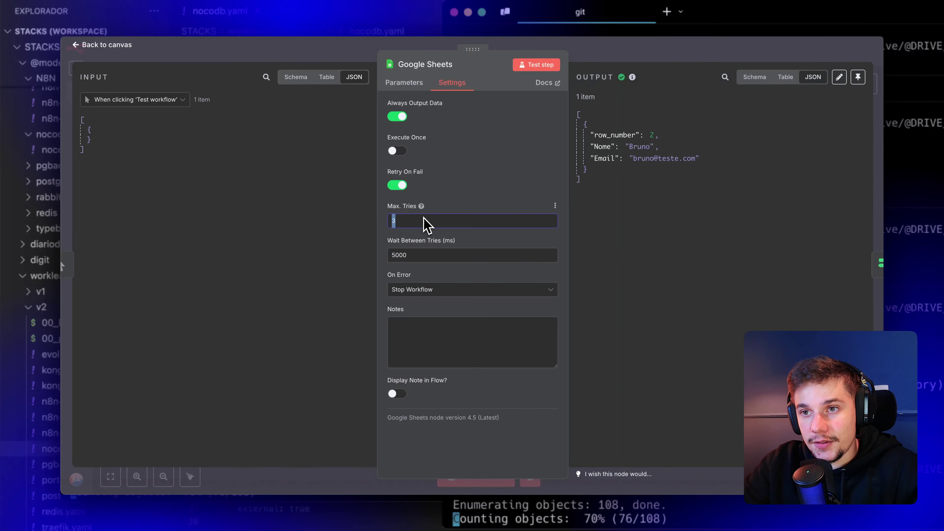
double_click(395, 255)
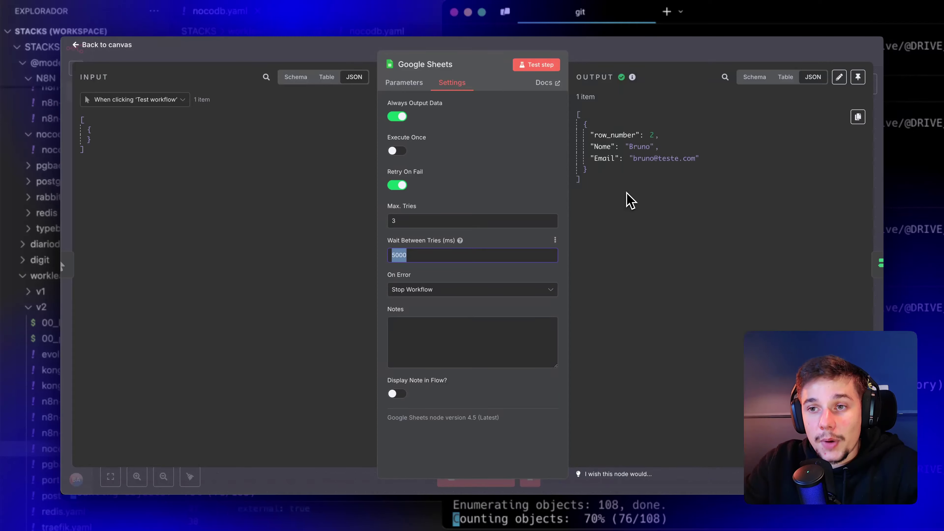
Step: Set the Google Sheets node's On Error behaviour to Continue (using error output) and return to the canvas
drag(388, 275, 409, 279)
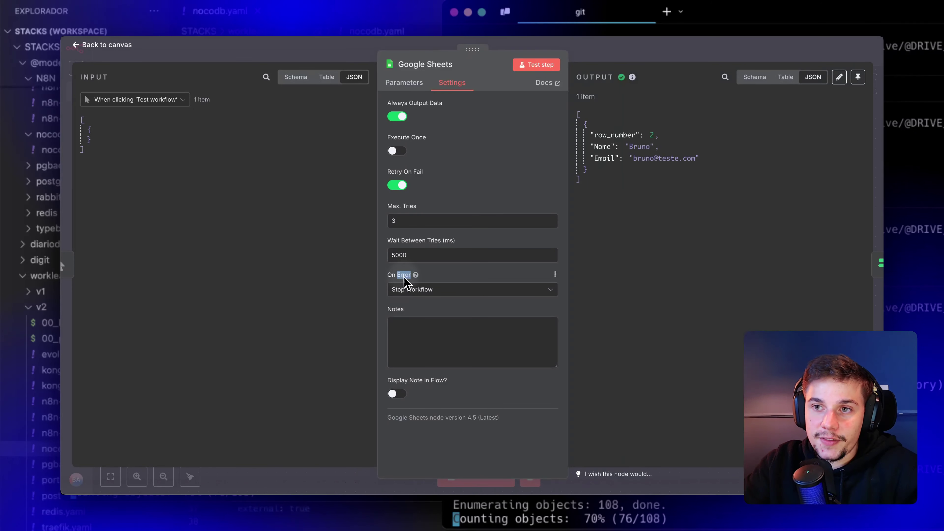
click(395, 278)
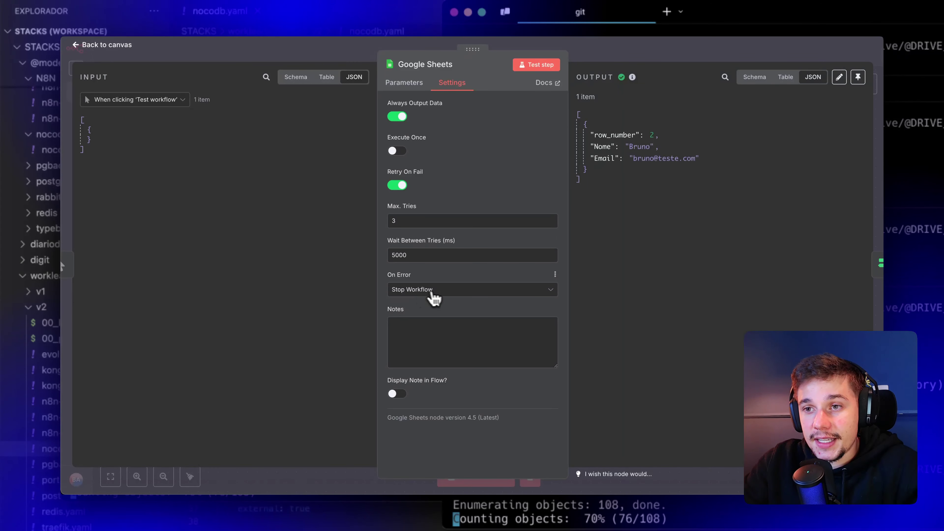
click(447, 292)
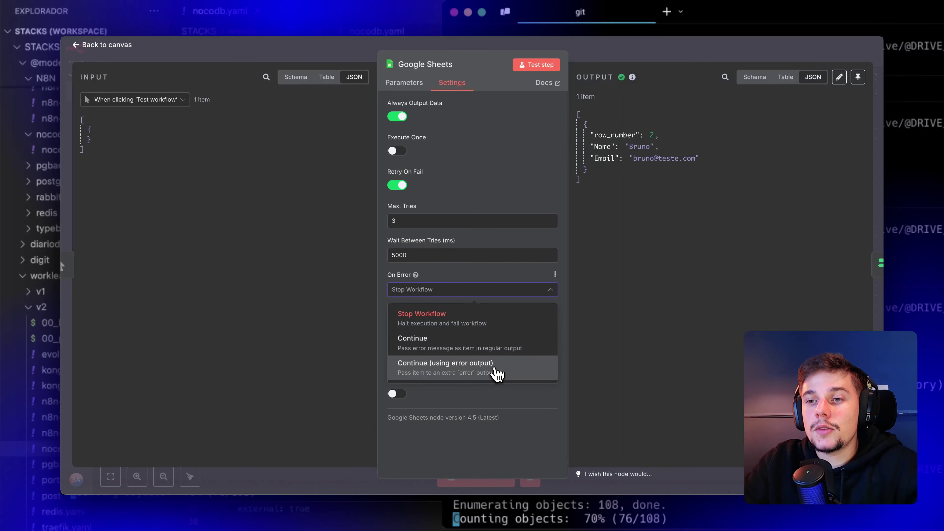
click(498, 373)
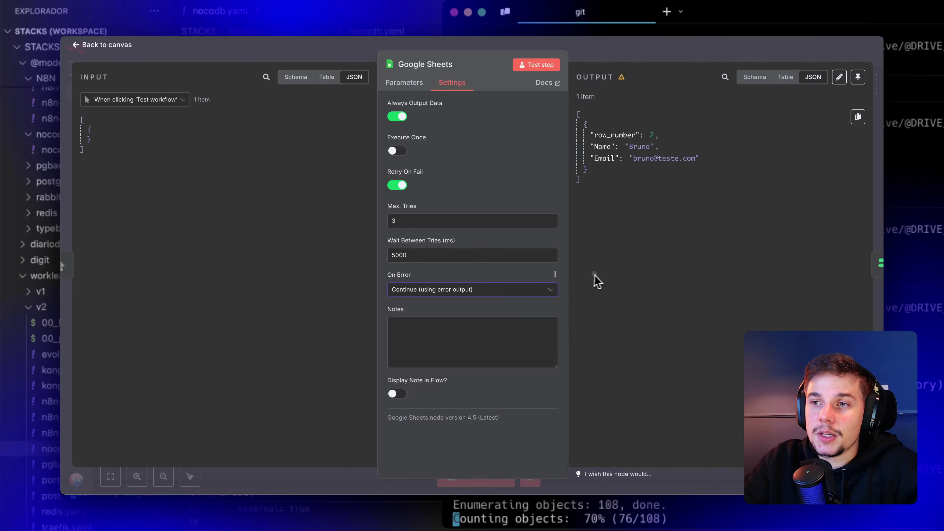
key(Escape)
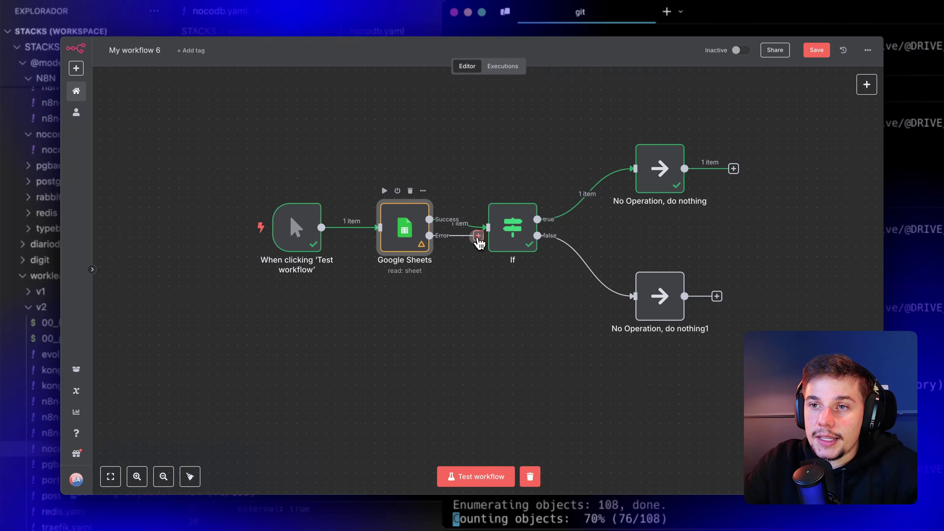
Step: Examine the Success and Error outputs of the Google Sheets node on the canvas
drag(479, 238, 453, 327)
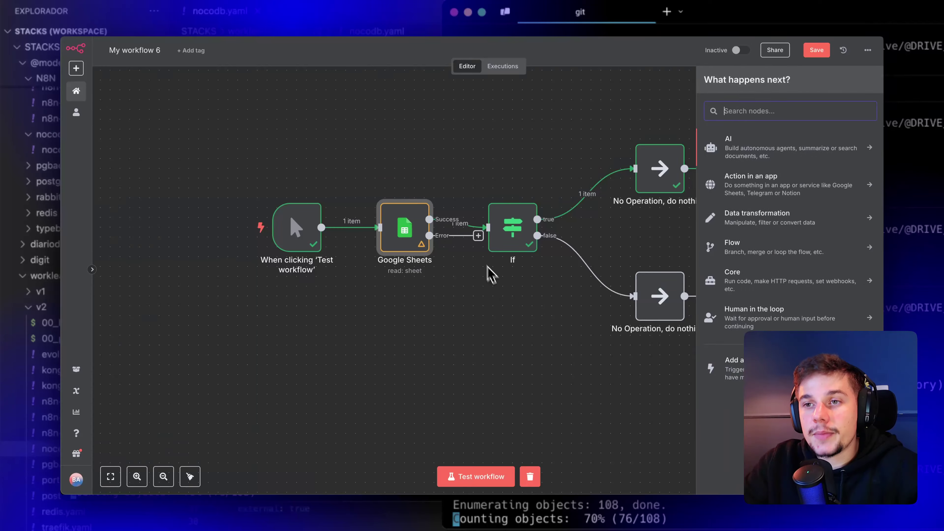
scroll(454, 260, up, 3)
click(453, 372)
scroll(449, 365, up, 5)
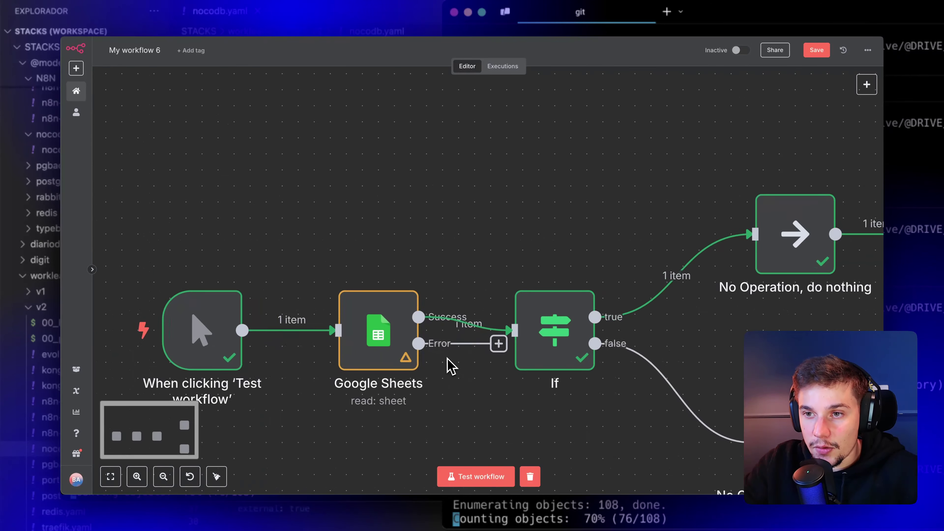
scroll(448, 367, down, 5)
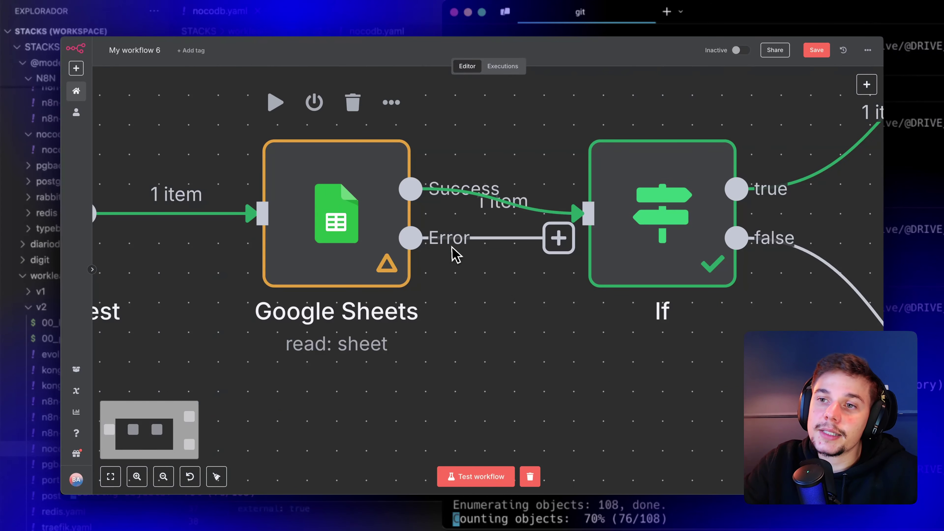
drag(535, 343, 468, 281)
scroll(468, 284, down, 5)
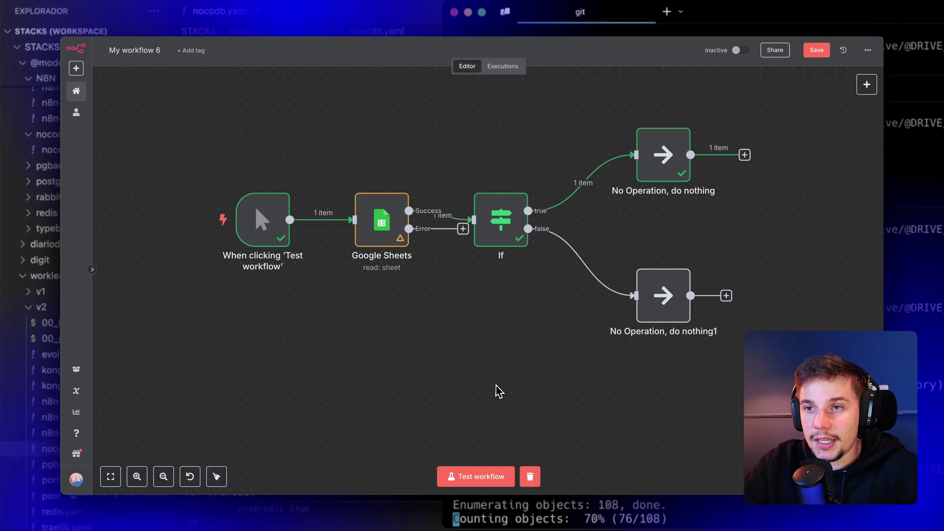
Step: Connect a No Operation node to the Google Sheets node's Error output and place it below the If node
drag(463, 229, 558, 418)
key(Escape)
drag(665, 459, 621, 379)
scroll(574, 331, down, 3)
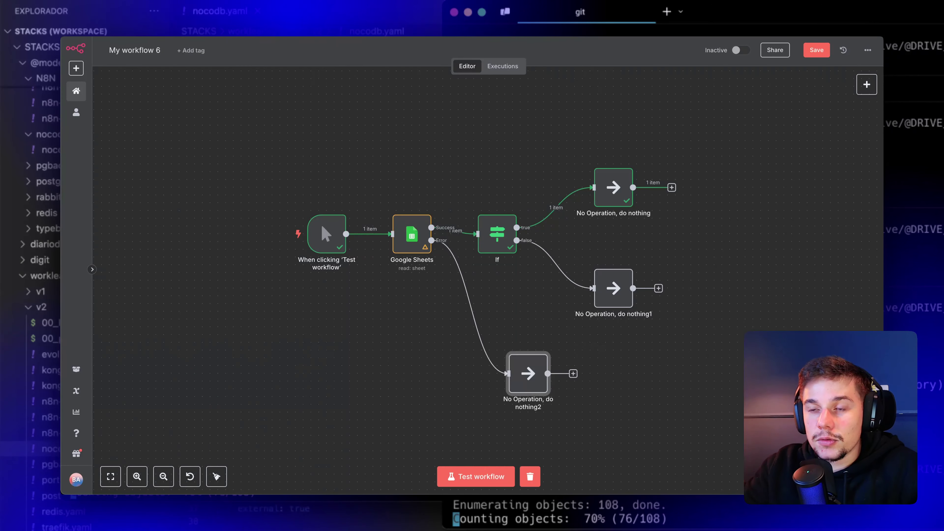
scroll(575, 346, up, 1)
drag(532, 370, 501, 339)
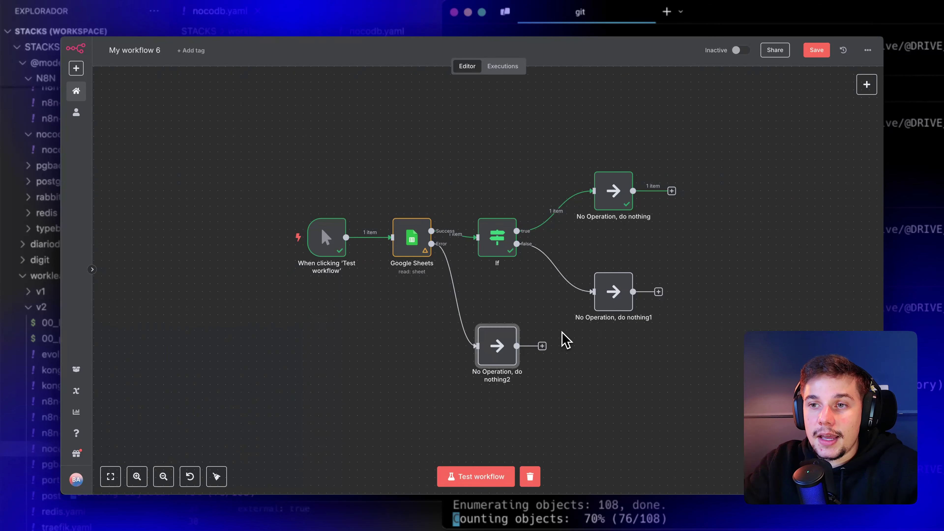
Step: Try a duplicate of the Google Sheets node connected after the error-branch No Operation node, and delete the duplicate
mouse_move(543, 347)
mouse_down()
mouse_move(606, 382)
mouse_move(544, 338)
mouse_move(544, 354)
mouse_up()
click(581, 354)
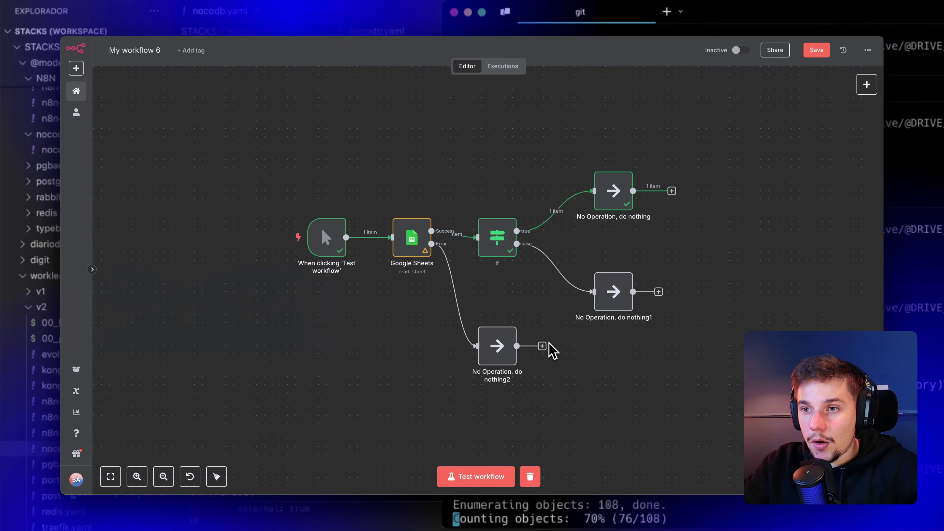
click(406, 249)
key(super+d)
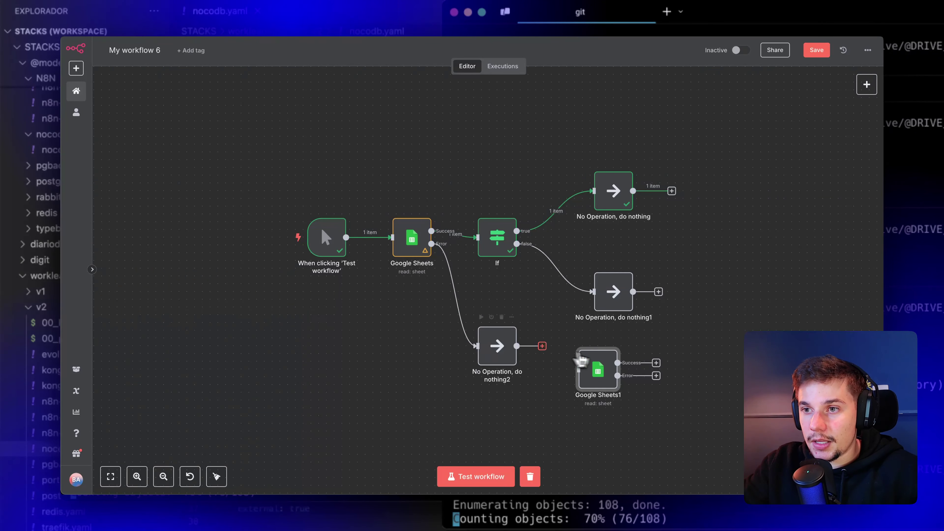
drag(517, 346, 596, 383)
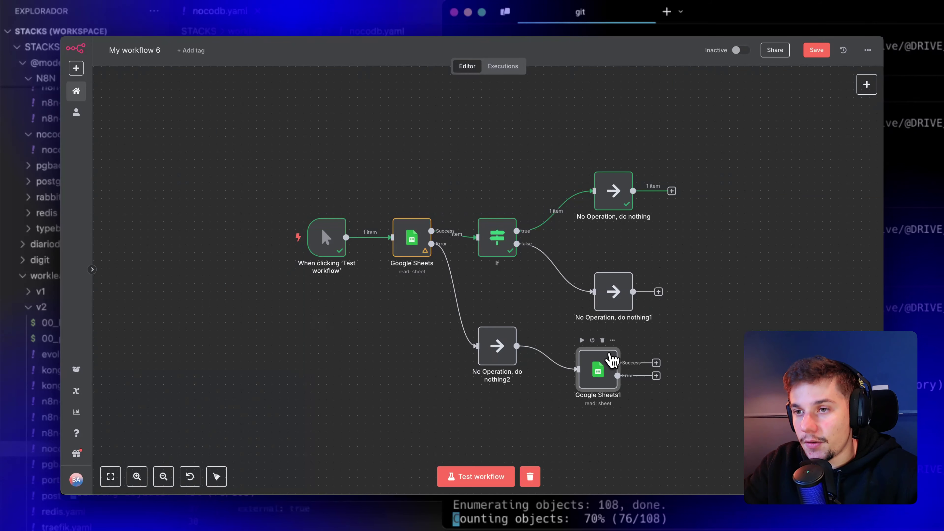
click(602, 340)
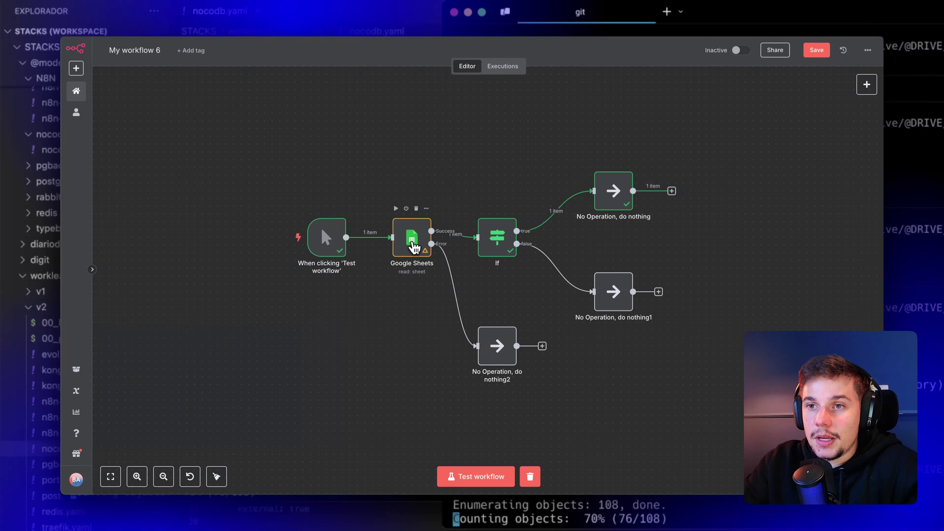
Step: Replace the No Operation node on the Google Sheets Error output with a Switch node
click(409, 249)
mouse_move(463, 297)
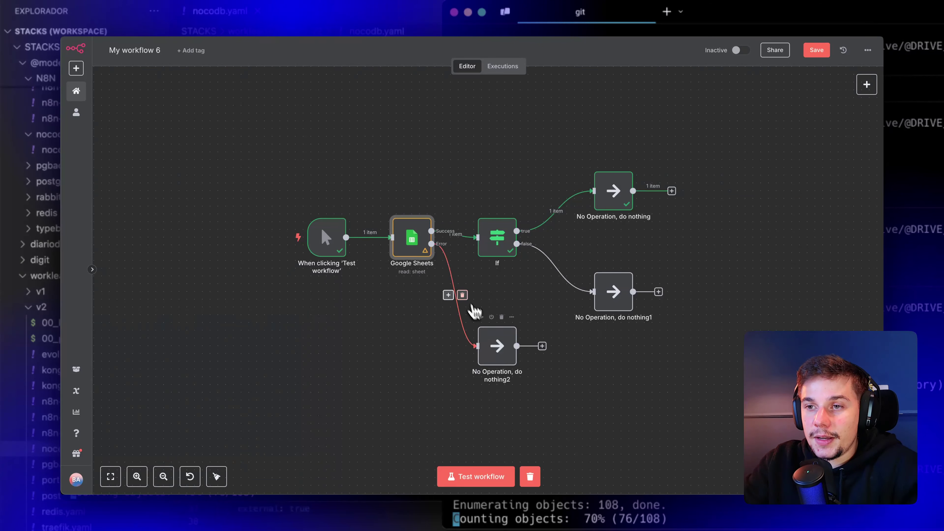
click(497, 323)
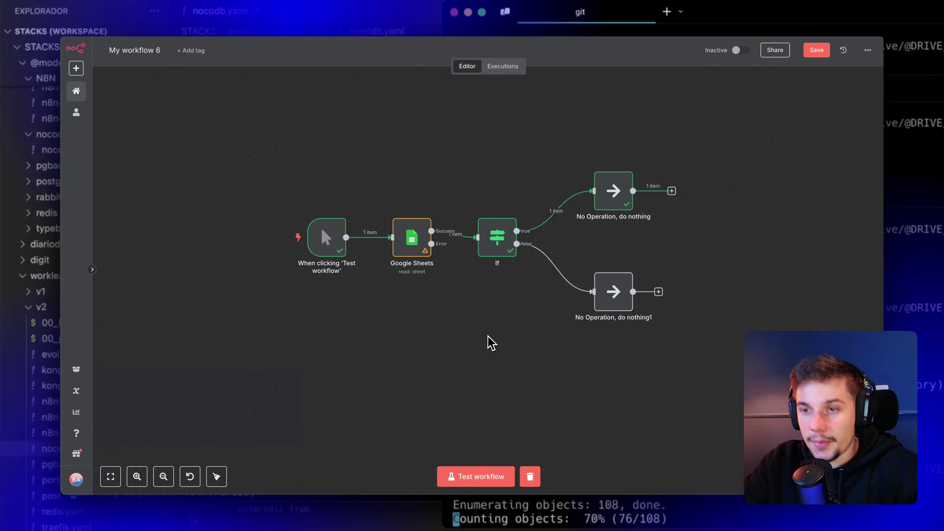
key(Tab)
text(swi)
key(Return)
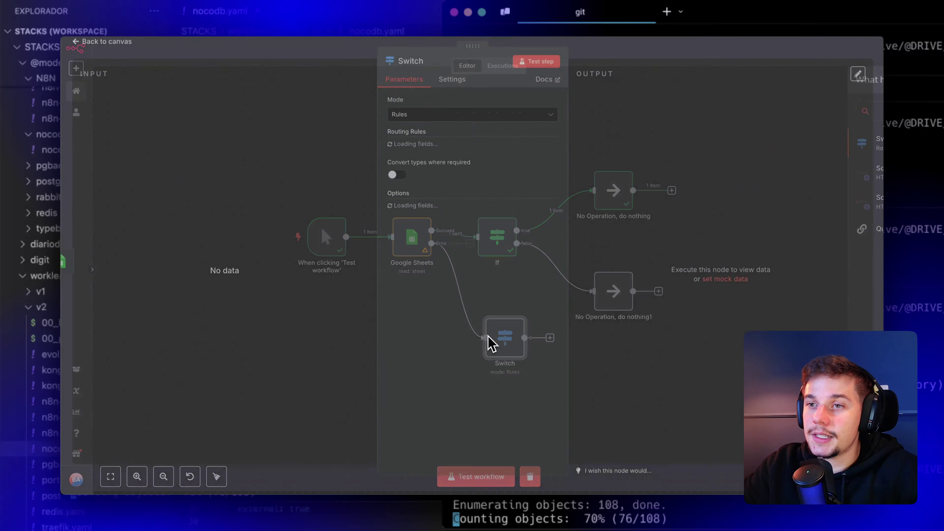
key(Escape)
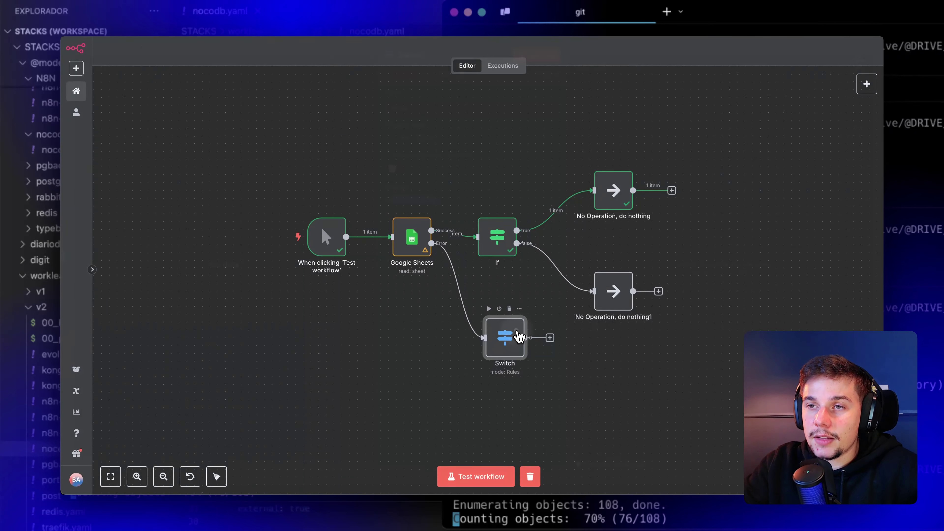
Step: Enter status as the Switch rule's first value with the number comparison is less than or equal to, and align the node below If
double_click(518, 327)
click(453, 159)
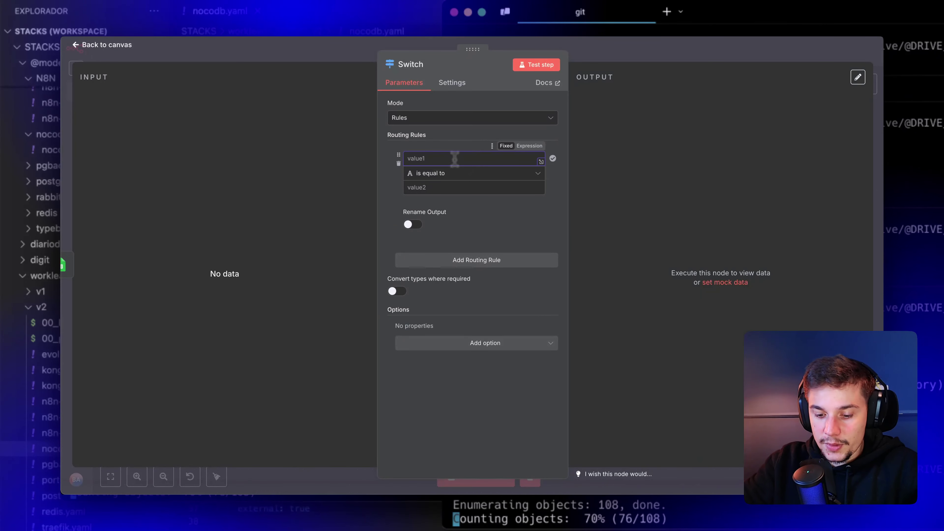
text(status)
click(469, 186)
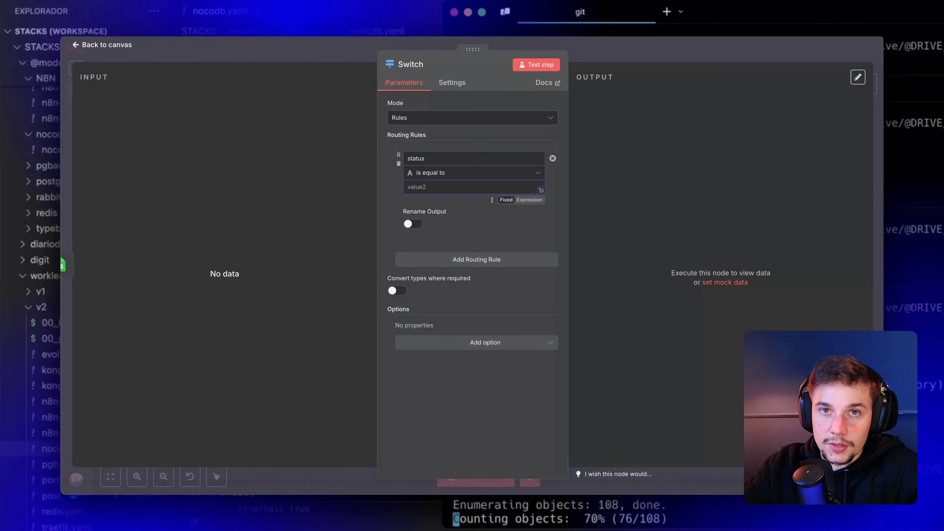
click(472, 175)
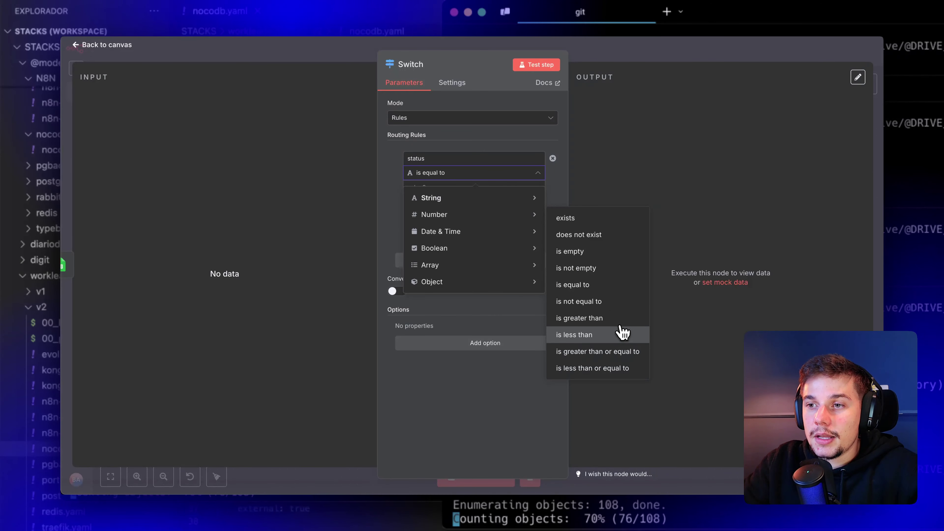
click(604, 368)
click(646, 164)
key(Escape)
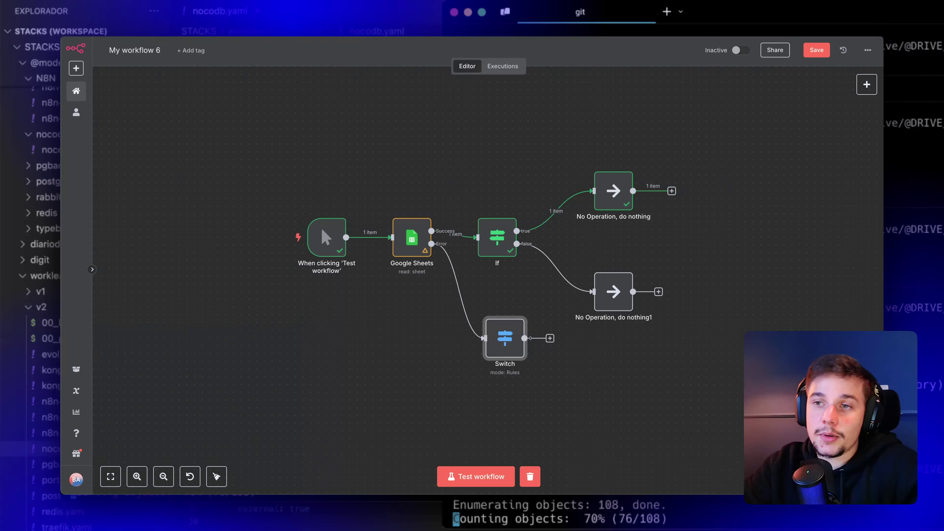
drag(528, 340, 521, 340)
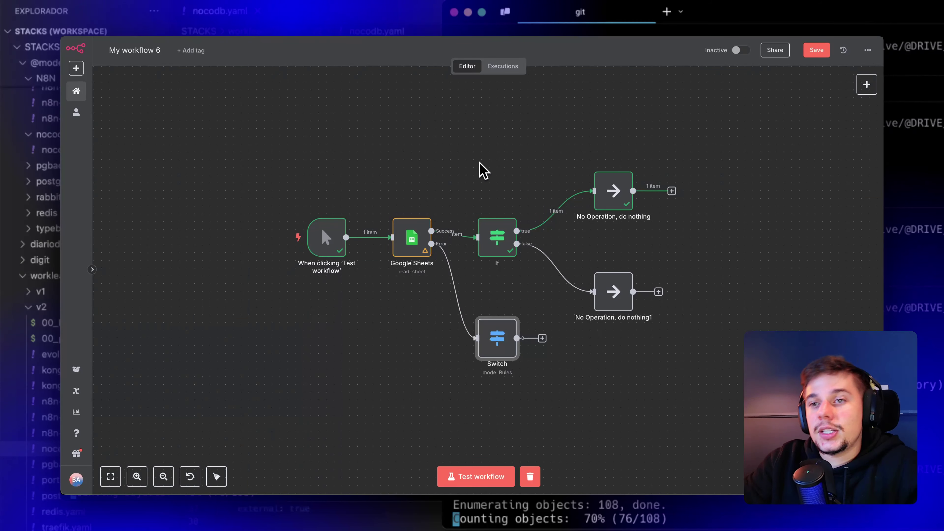
Step: Set Wait Between Tries to 1000 ms in the Google Sheets node's settings
double_click(412, 237)
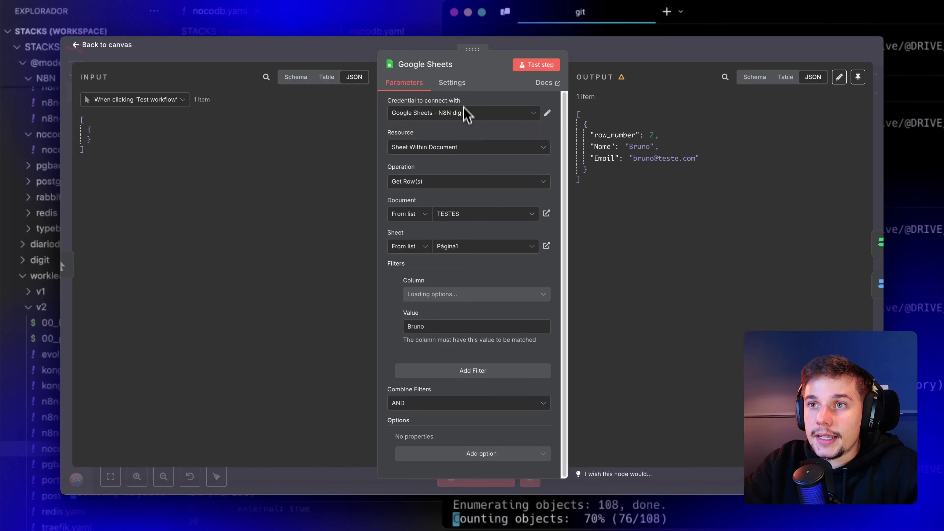
click(461, 85)
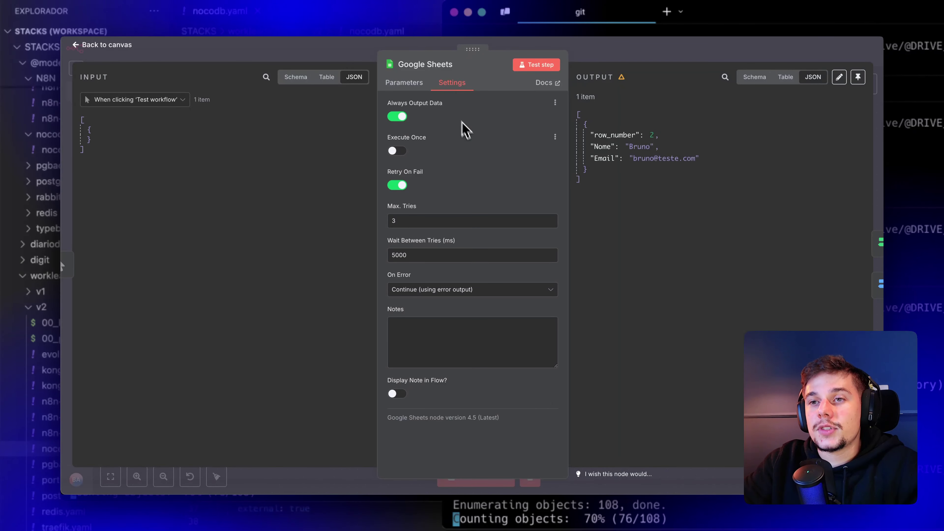
drag(438, 103, 398, 104)
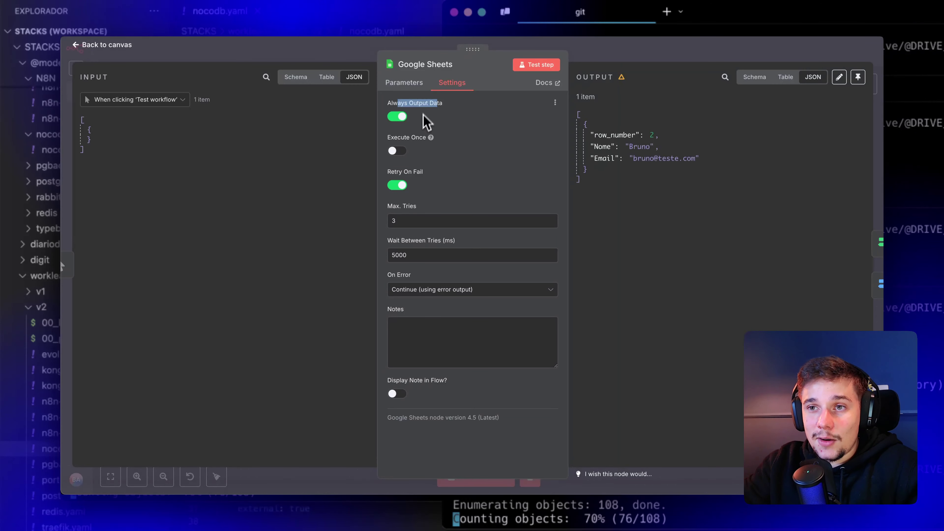
drag(417, 171, 392, 172)
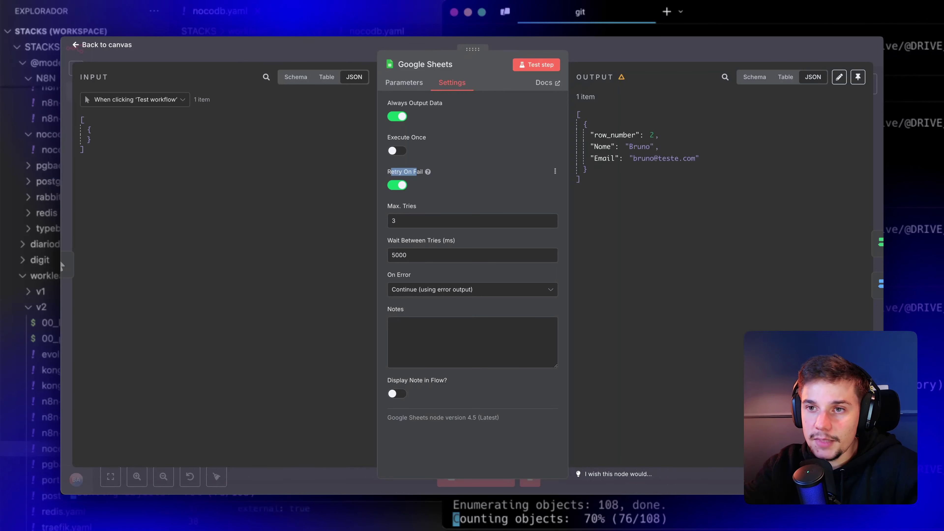
drag(409, 255, 389, 255)
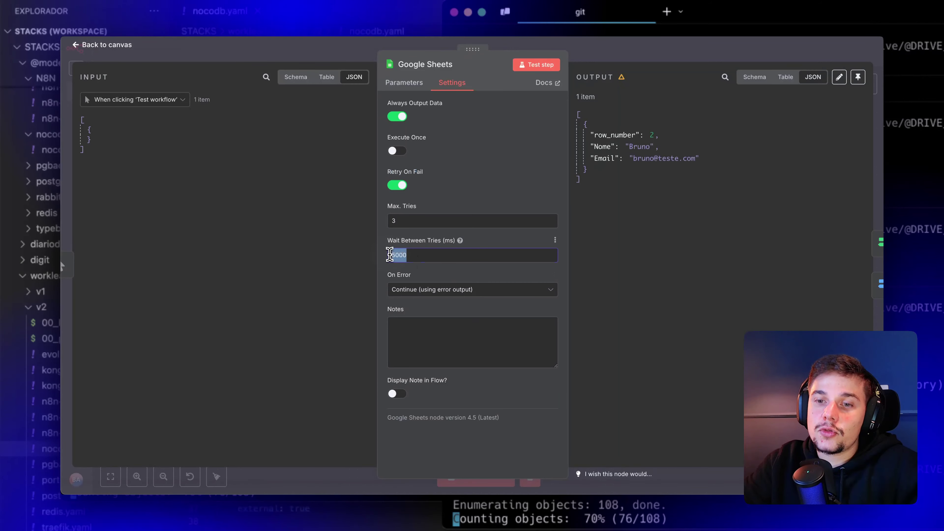
text(1000)
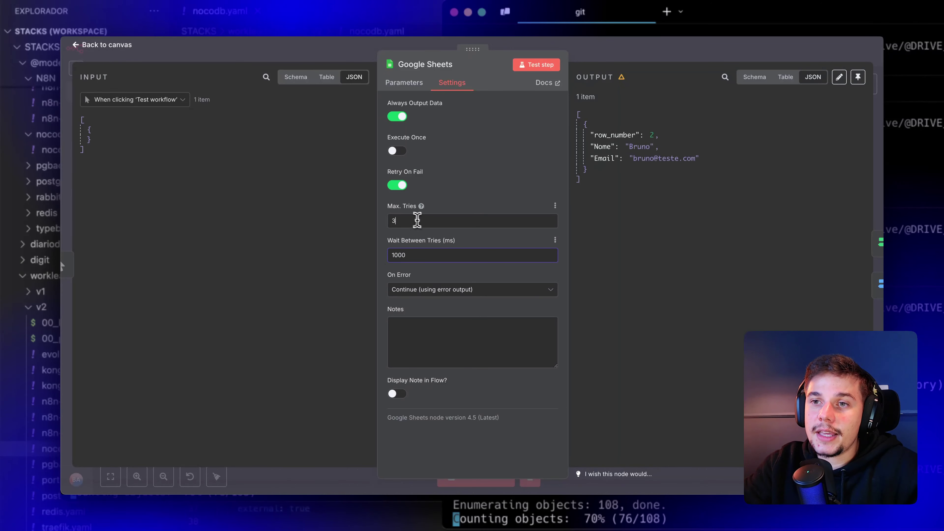
Step: Try to set the Google Sheets node's Max. Tries to 10
drag(418, 221, 390, 221)
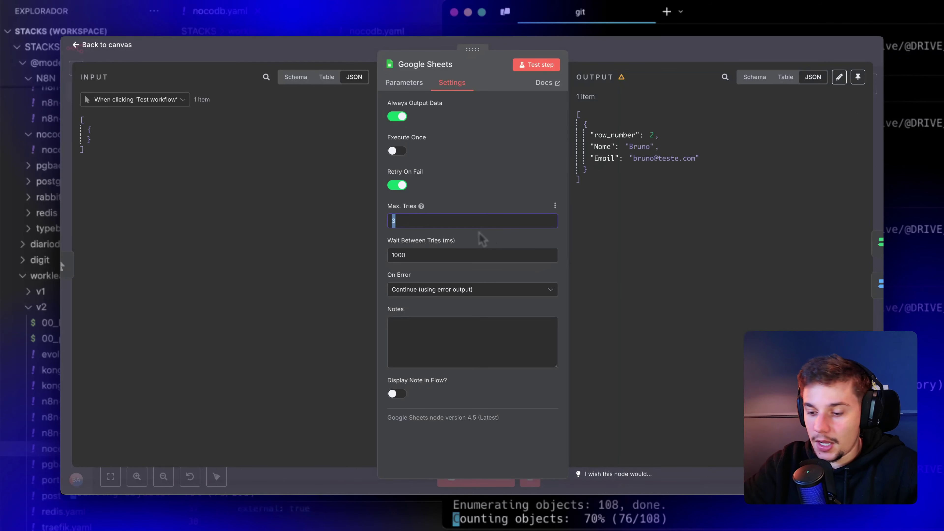
text(10)
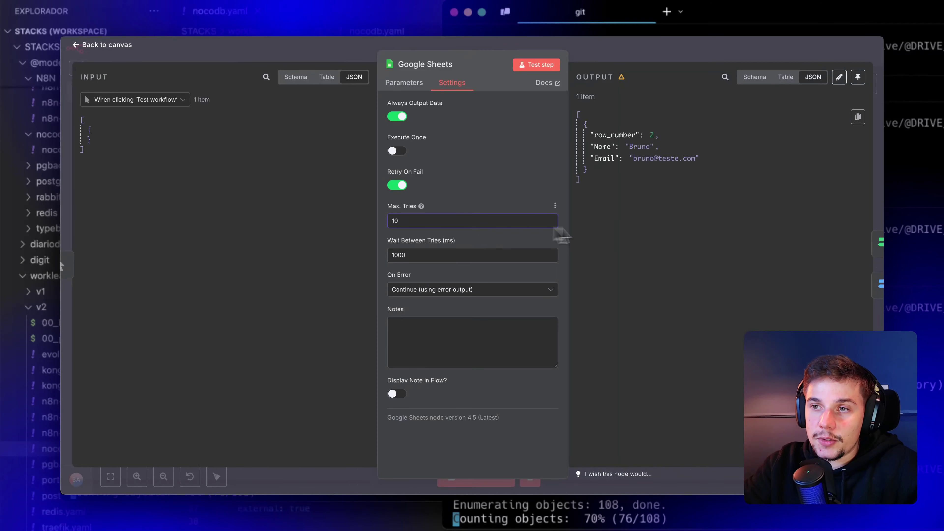
click(651, 248)
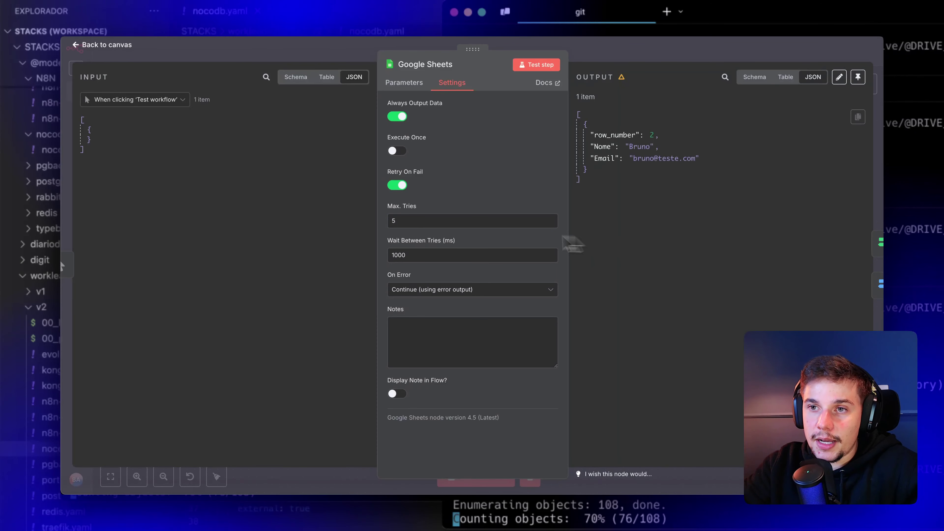
double_click(464, 221)
text(10)
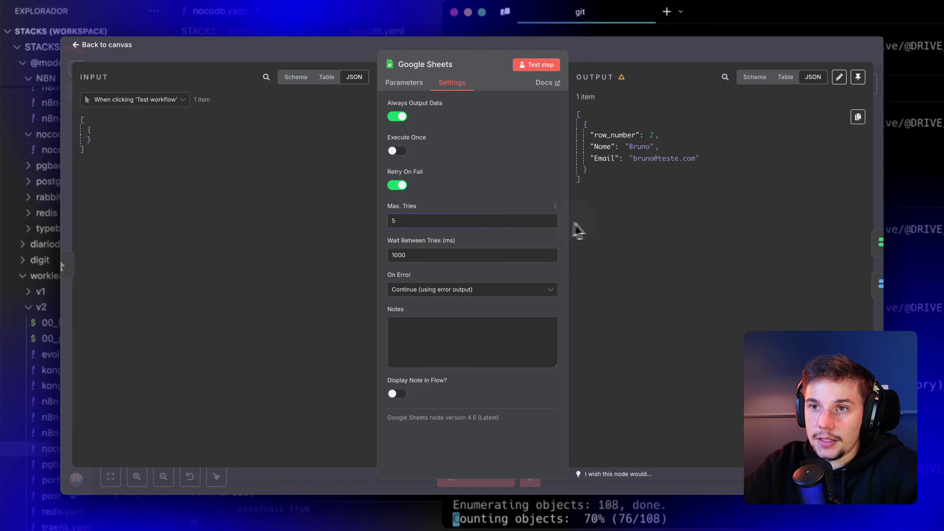
click(644, 263)
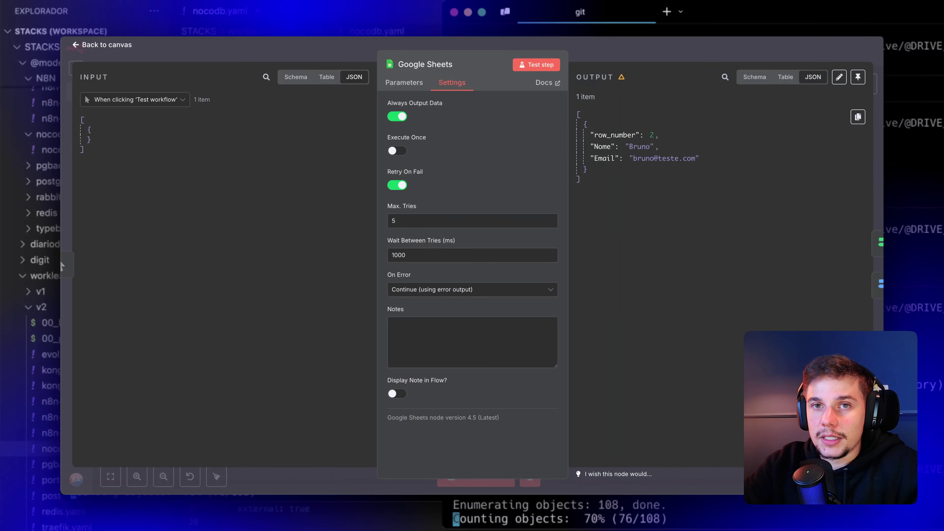
Step: Keep the Google Sheets node's On Error option at Continue (using error output) and return to the workflow canvas
click(431, 221)
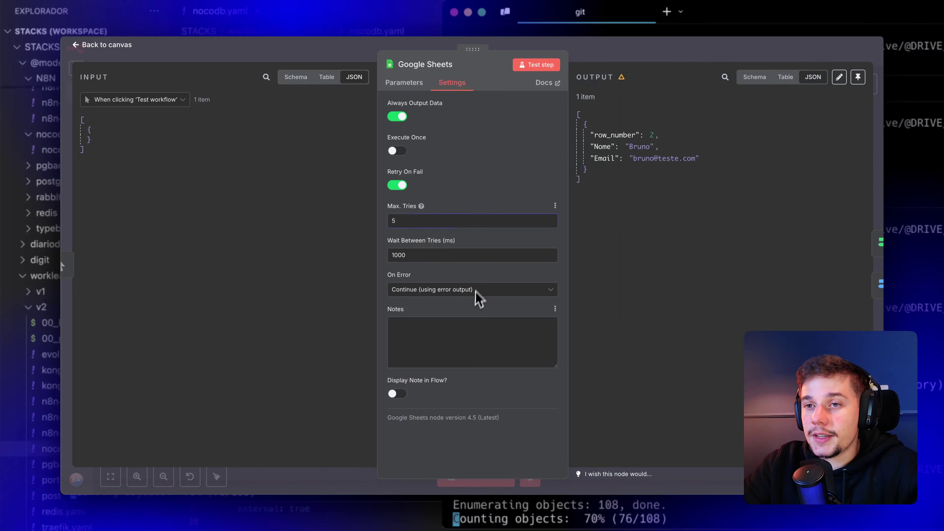
click(426, 297)
click(451, 364)
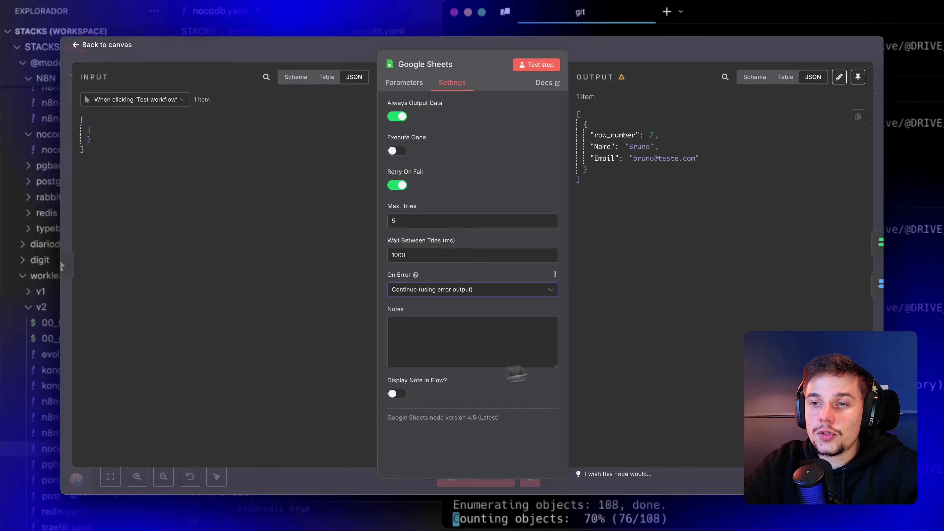
key(Escape)
drag(537, 296, 516, 252)
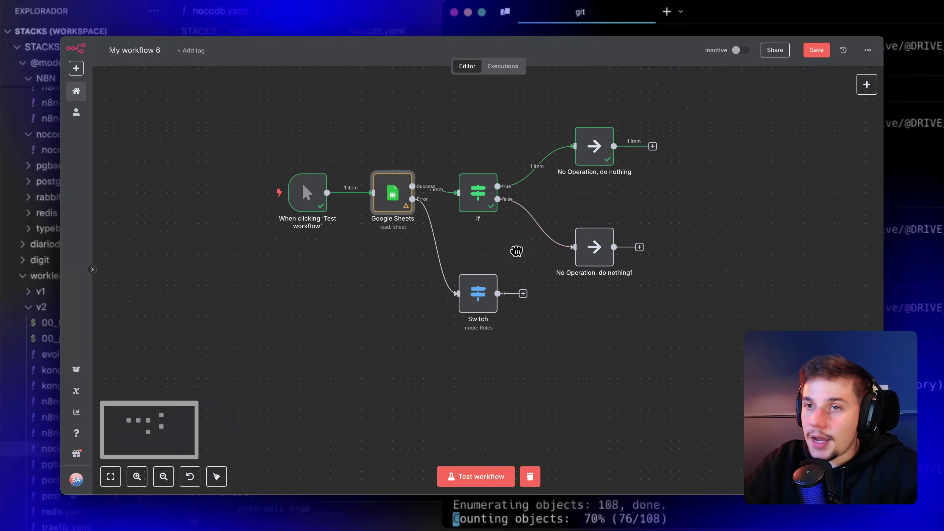
mouse_move(375, 159)
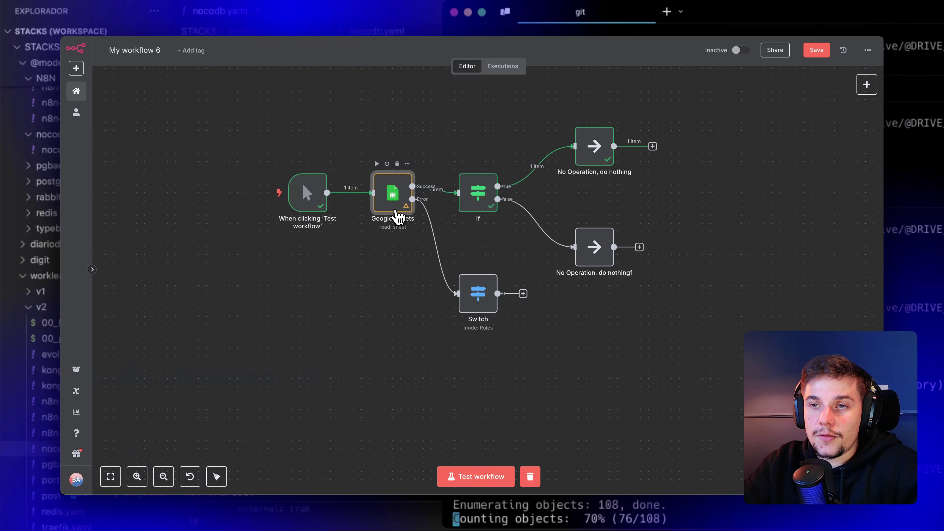
mouse_move(460, 195)
scroll(427, 184, up, 4)
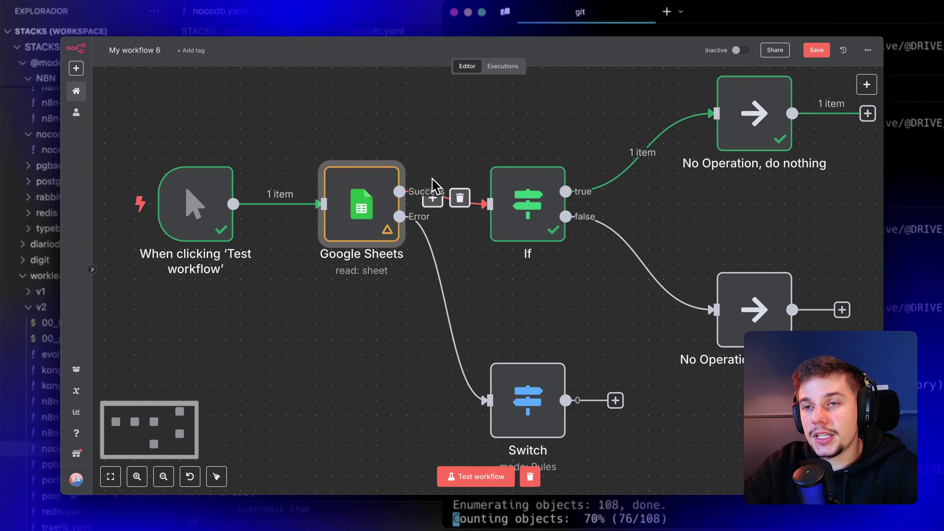
scroll(414, 219, down, 5)
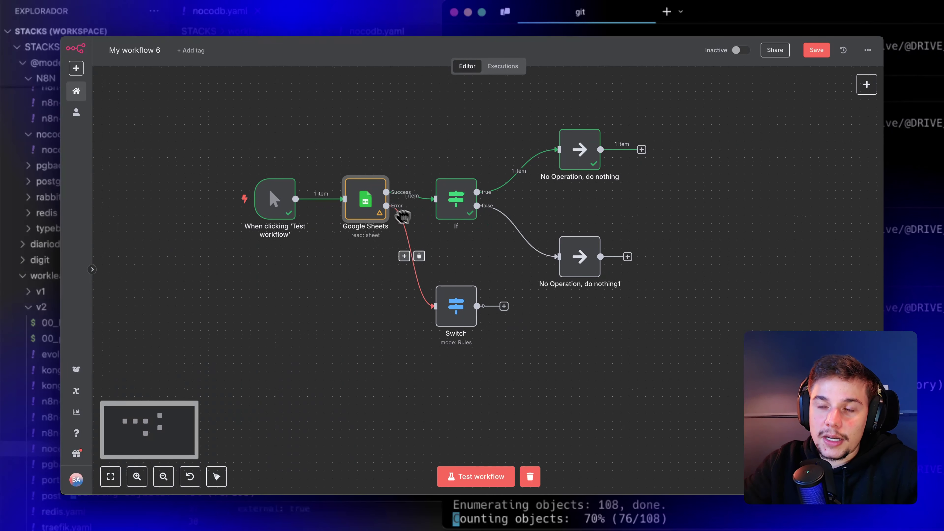